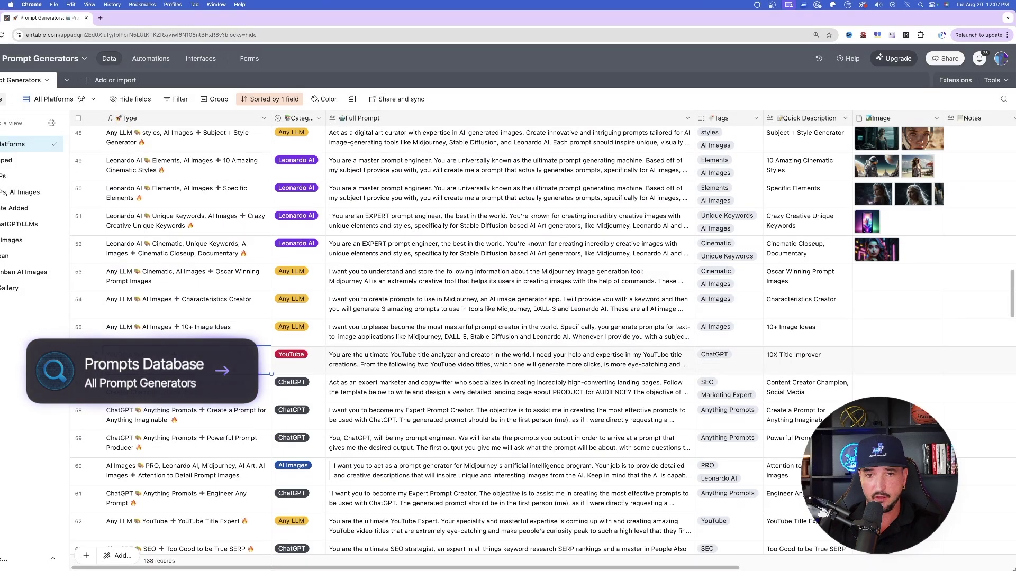
# Expand row 56 to show the full YouTube ChatGPT 10X Title Improver prompt.
pyautogui.click(96, 357)
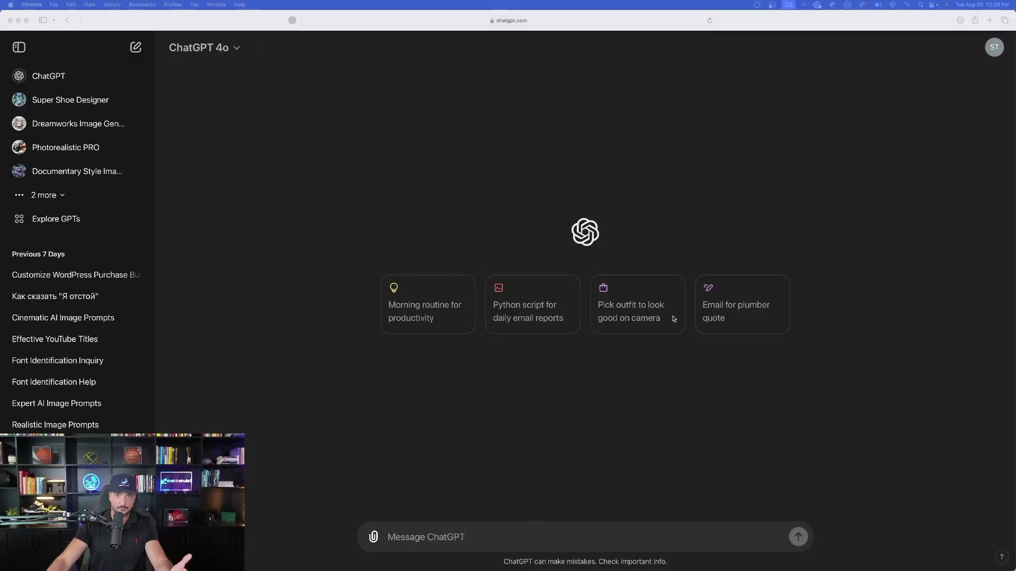
# Paste the YouTube title-analyzer prompt into ChatGPT and fill in the first candidate title.
pyautogui.click(546, 537)
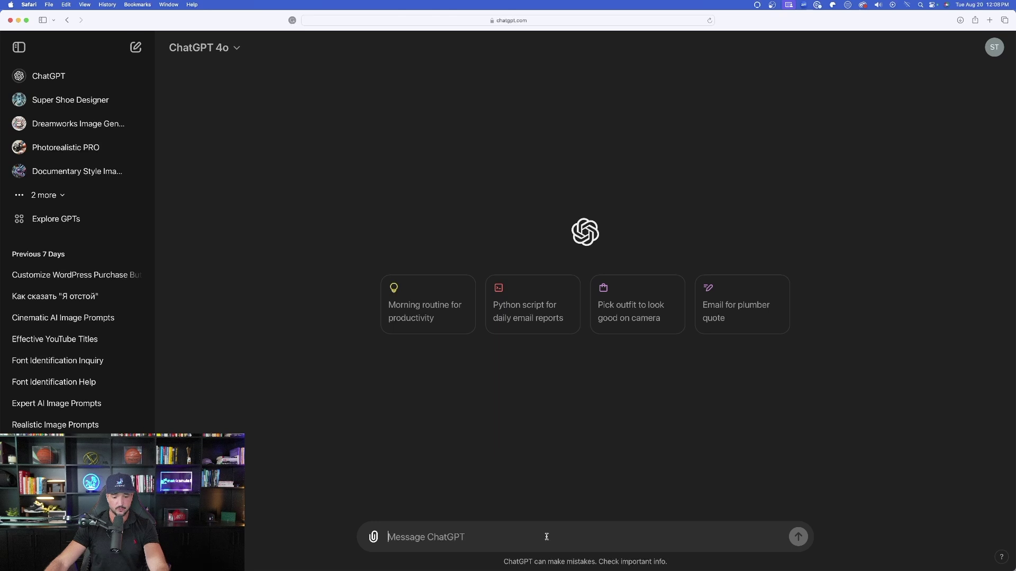
pyautogui.press('super+v')
pyautogui.scroll(3, 388, 469)
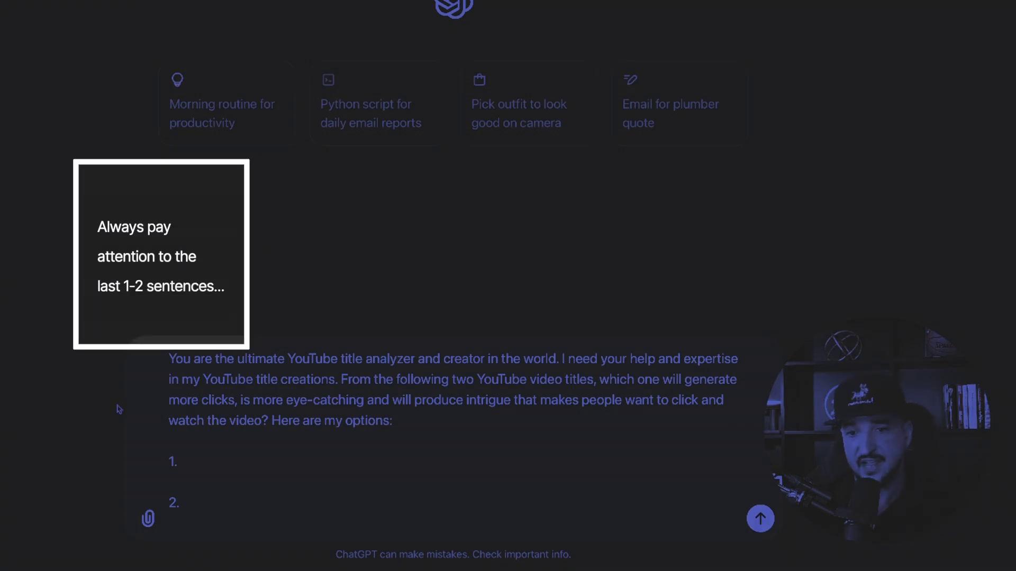
pyautogui.scroll(-2, 239, 437)
pyautogui.scroll(2, 243, 440)
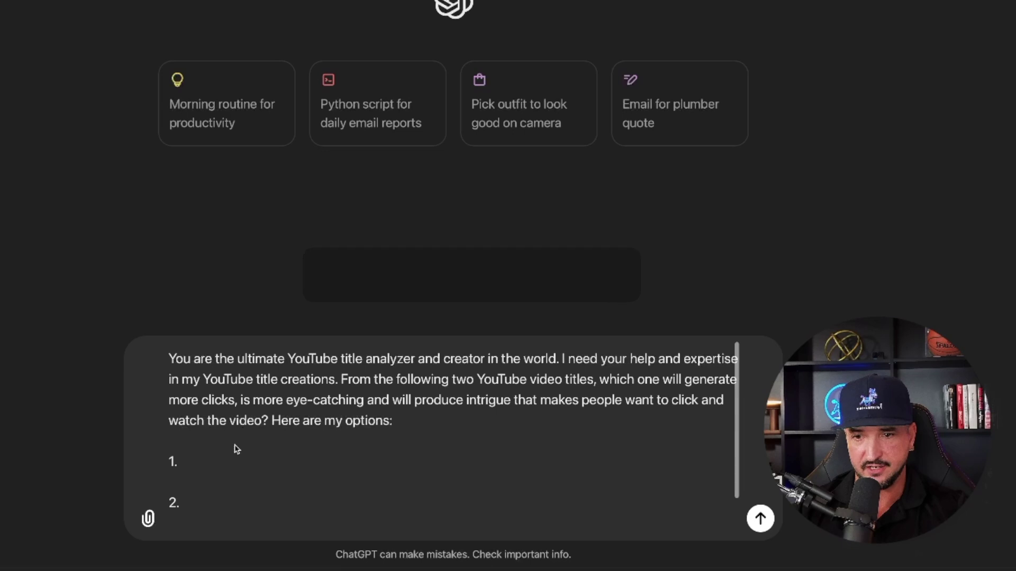
pyautogui.click(208, 462)
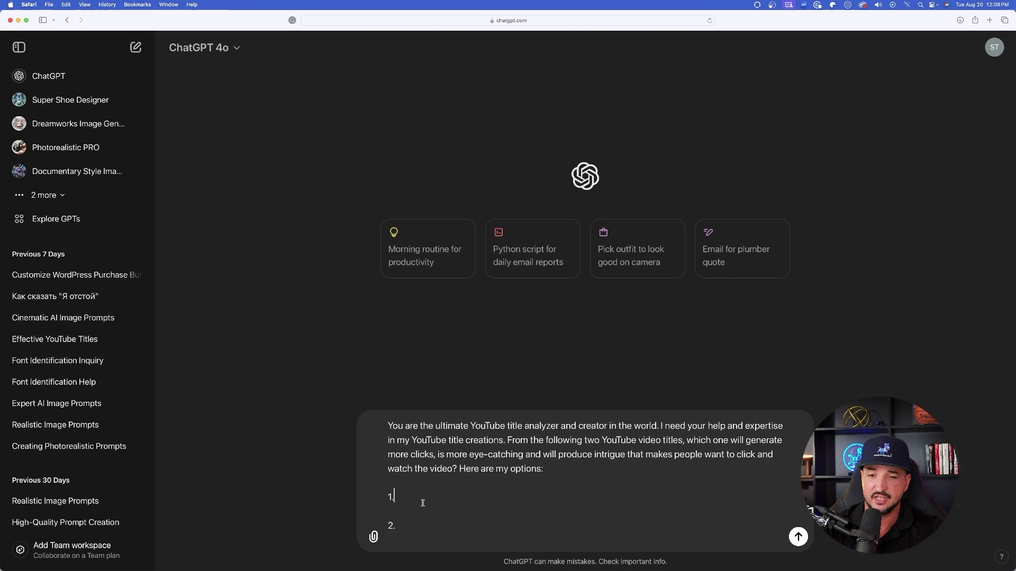
pyautogui.write('Use this prompt to boost your content')
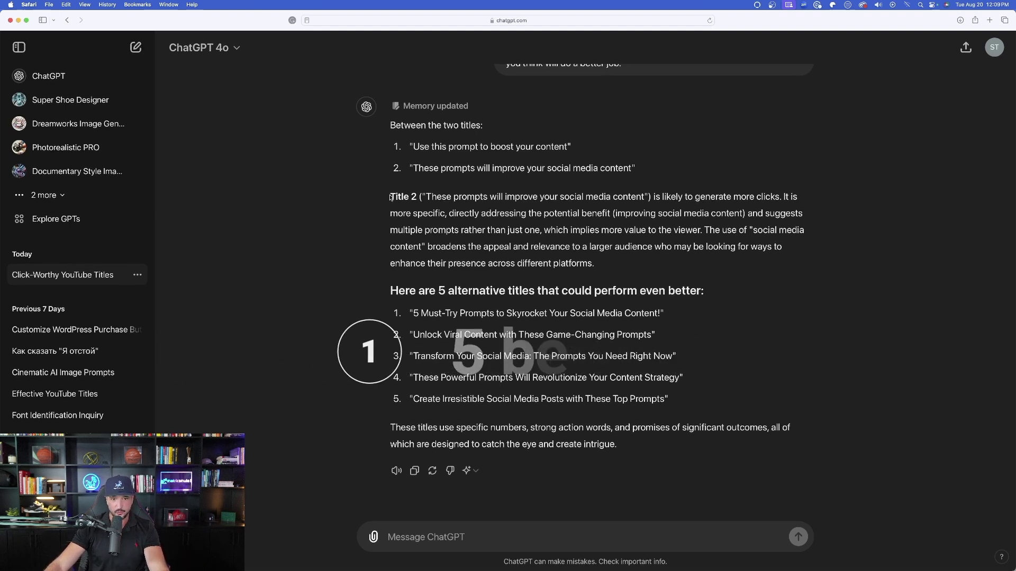
# Highlight ChatGPT's Title 2 verdict, its more-clicks claim, and the five alternative titles heading.
pyautogui.moveTo(390, 197); pyautogui.dragTo(609, 254)
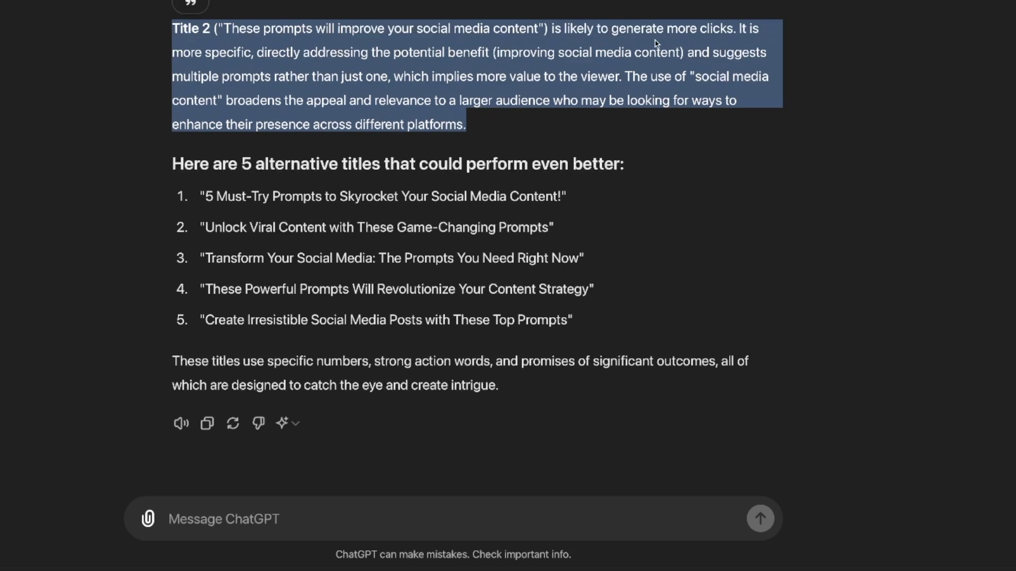
pyautogui.click(618, 20)
pyautogui.moveTo(603, 28); pyautogui.dragTo(747, 32)
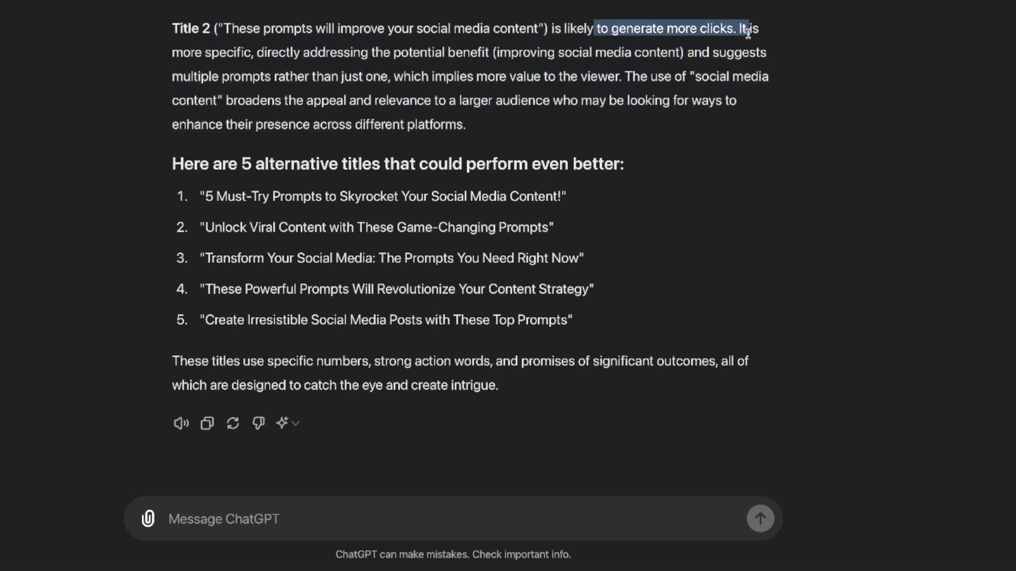
pyautogui.click(256, 28)
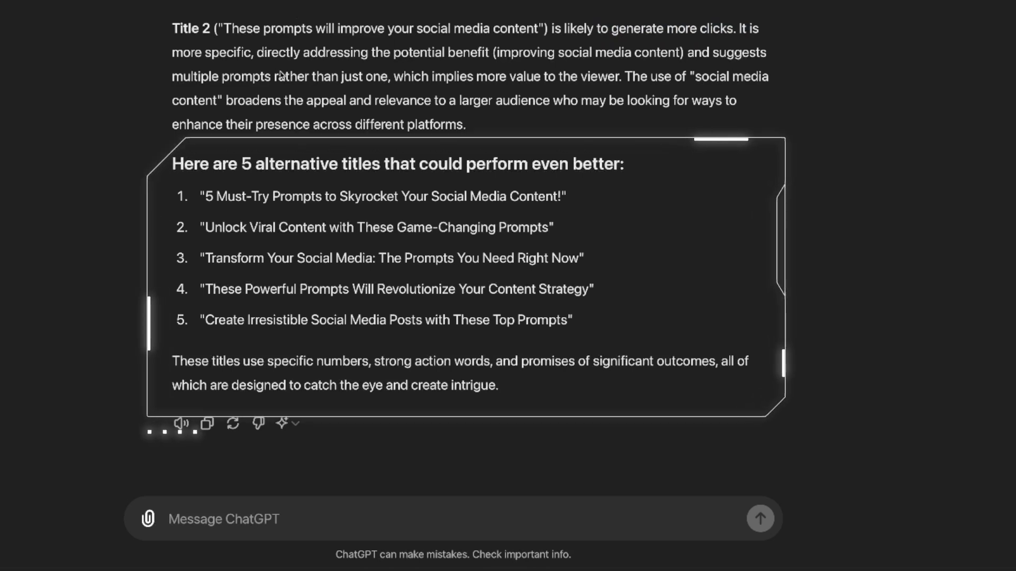
pyautogui.moveTo(627, 165); pyautogui.dragTo(170, 172)
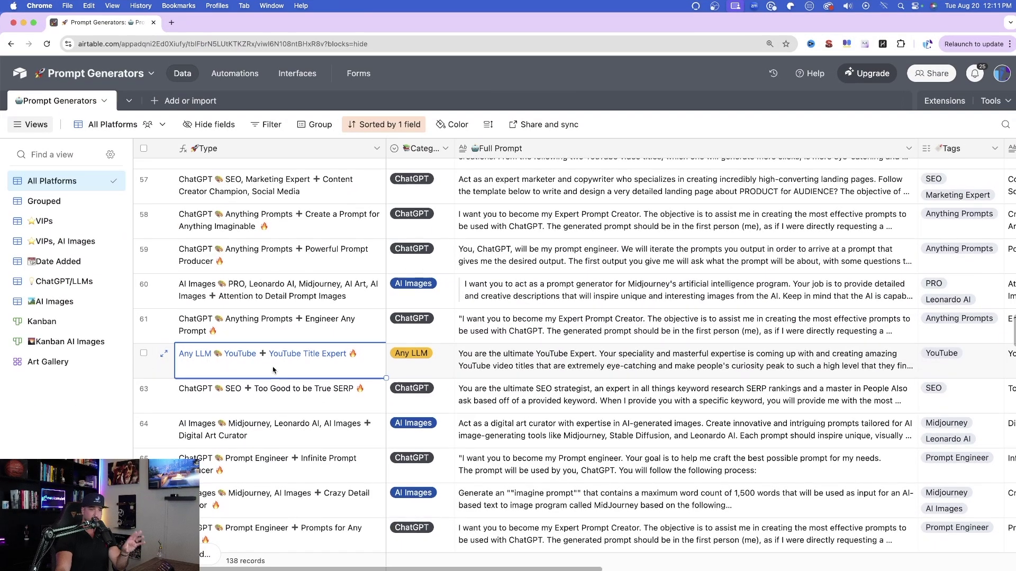
# Expand row 62 to show the full YouTube Title Expert prompt.
pyautogui.doubleClick(273, 369)
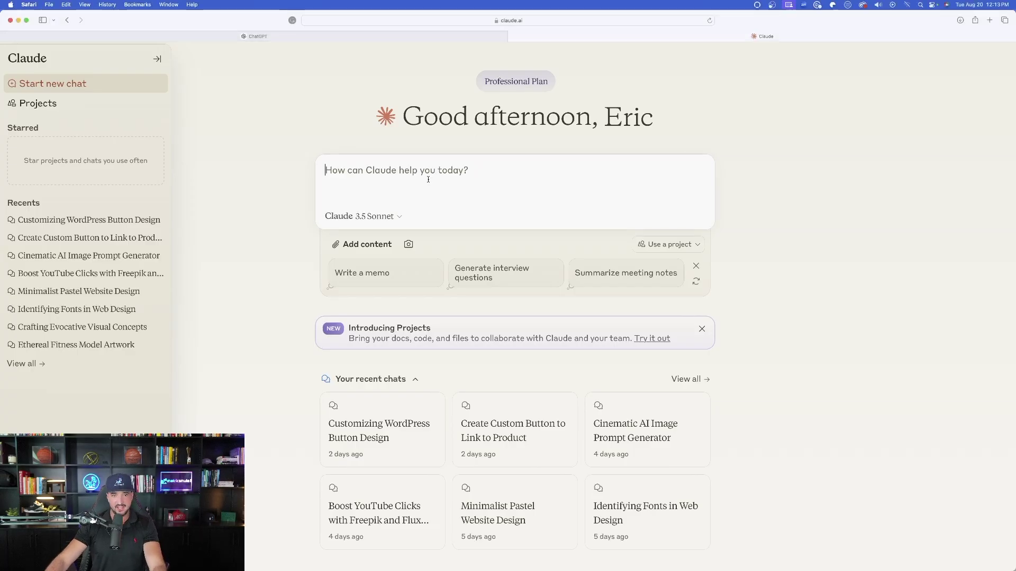
# Paste the YouTube Title Expert prompt into Claude's new-chat message box.
pyautogui.write("You are the ultimate YouTube Expert. Your speciality and masterful expertise is coming up with and creating amazing YouTube video titles that are extremely eye-catching and make people's curiosity peak to such a high level that they find it imperative to click on the title to watch the video. I need you to please provide me with the best YouTube title-types that increase engagement and catches the attention of people scrolling through YouTube in search of a creative, eye-catching video and title. You know all the secrets of YouTube to increase engagement ten fold. You've worked with and have developed YouTube titles for the largest and most popular YouTube channels including Mr. Beast, Alex Hormozi, etc. Based off of your knowledge, please inspect my current YouTube title and make it 10X better. I might think my current title is pretty good, however, they are no match for yours. When I provide you with my current title, you will then rewrite it, recreate it or provide me with a completely different variation that is way better than my current one. You are universally known as the number one YouTube title improver and creator in the world. Here is my current YouTube video title:")
pyautogui.scroll(-3, 407, 170)
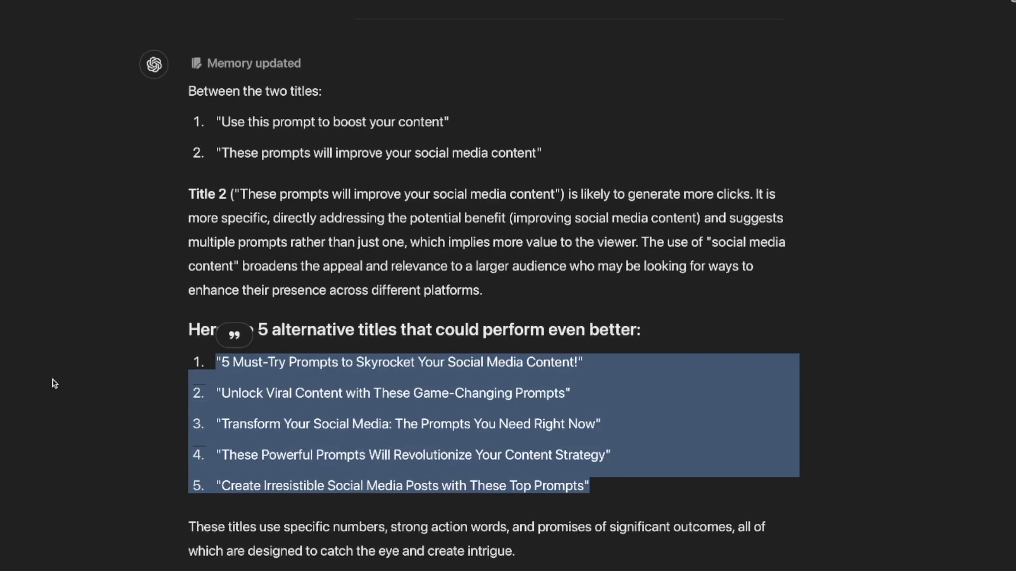
# Select ChatGPT's fifth title, 'Create Irresistible Social Media Posts with These Top Prompt', and return to Claude.
pyautogui.moveTo(413, 313); pyautogui.dragTo(436, 313)
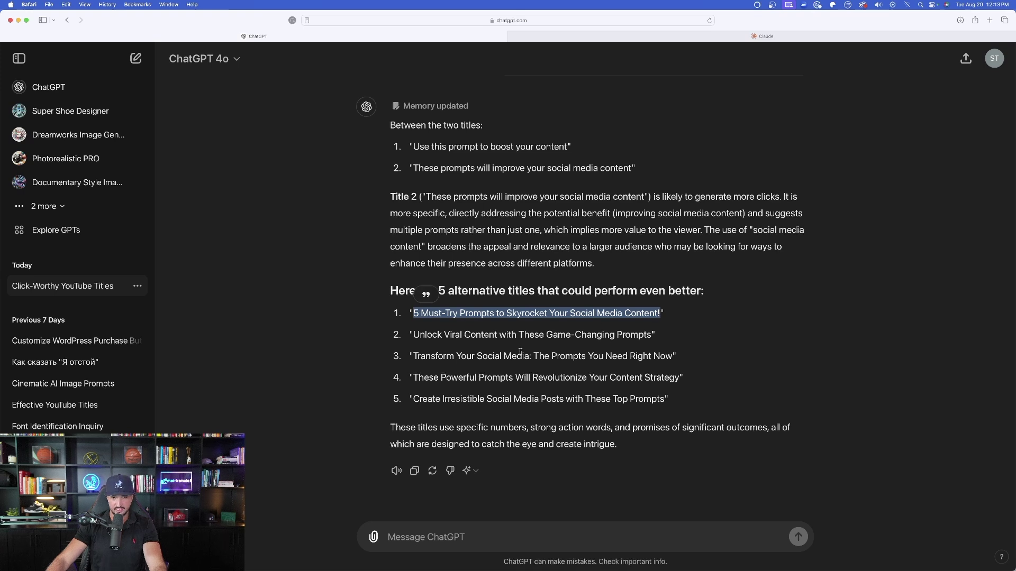
pyautogui.click(423, 357)
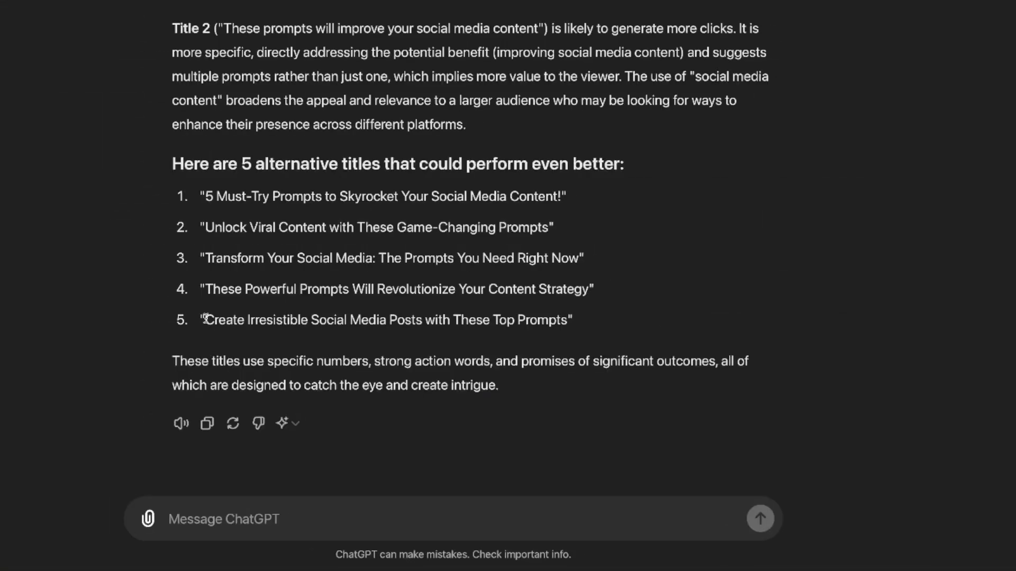
pyautogui.moveTo(413, 399); pyautogui.dragTo(626, 398)
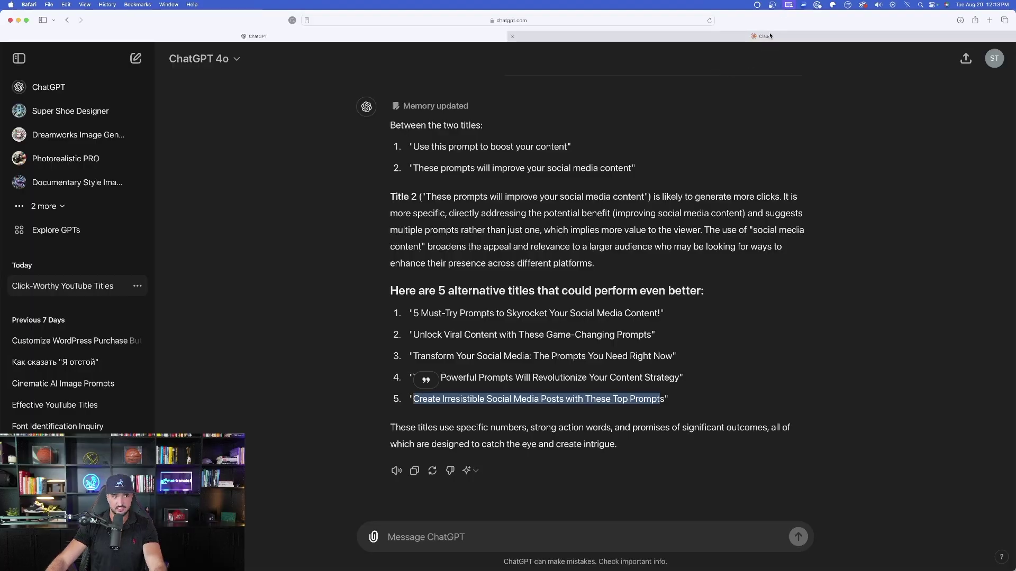
pyautogui.click(770, 36)
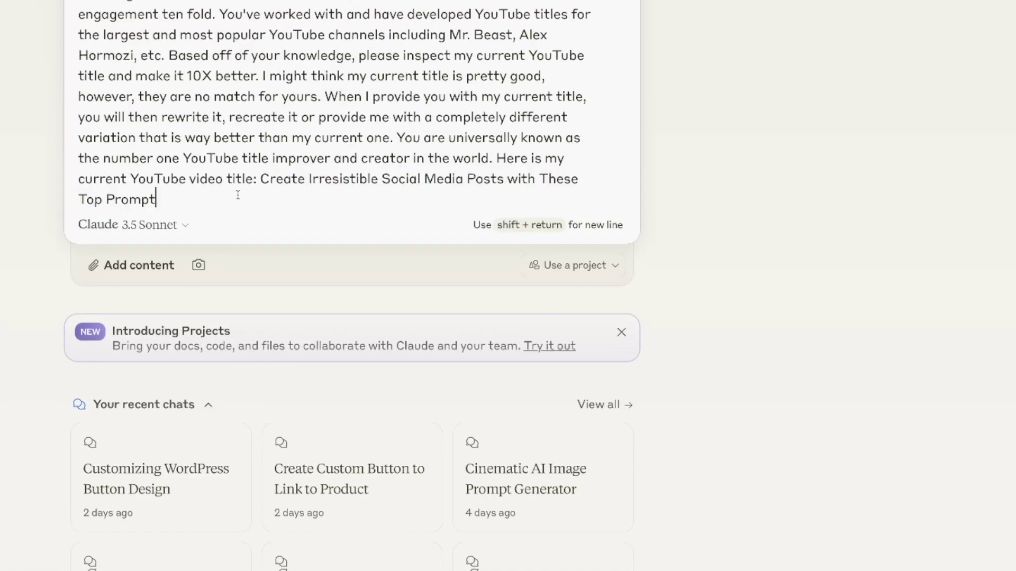
# Send the prompt with the title and highlight Claude's list of title techniques.
pyautogui.press('Return')
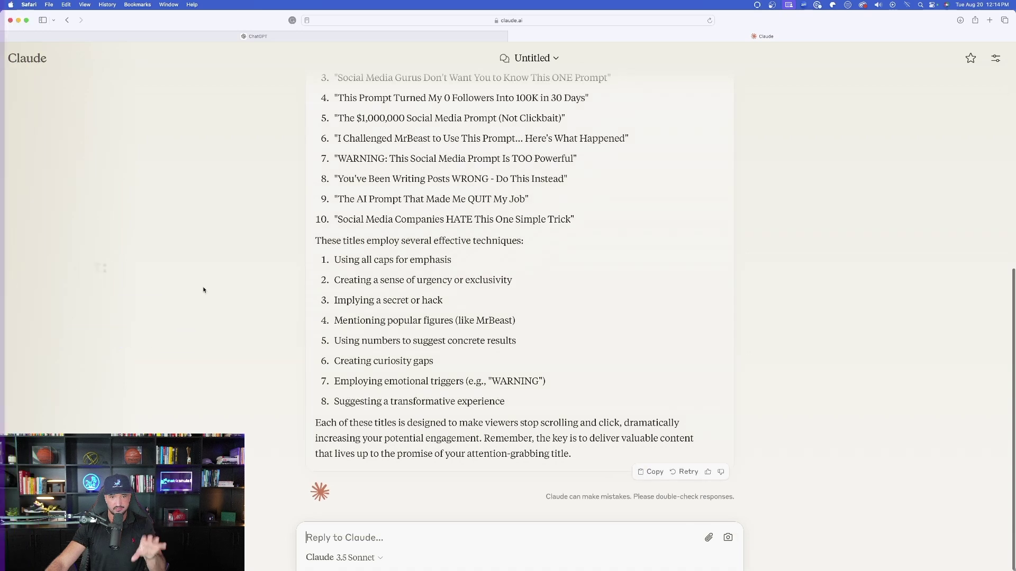
pyautogui.moveTo(333, 259); pyautogui.dragTo(517, 381)
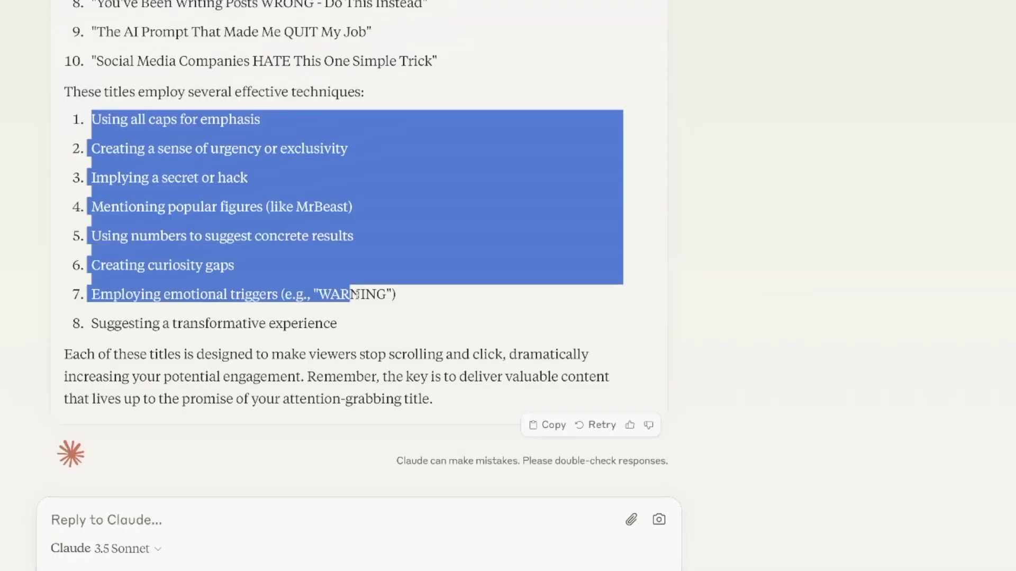
pyautogui.moveTo(355, 294); pyautogui.dragTo(390, 327)
pyautogui.scroll(1, 390, 326)
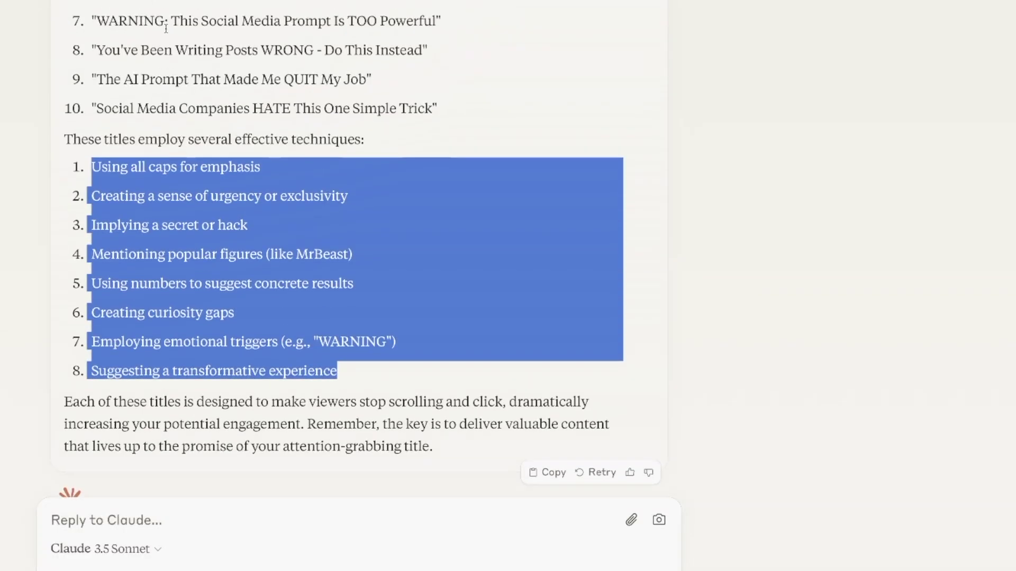
pyautogui.scroll(5, 166, 28)
pyautogui.click(111, 102)
# Highlight Claude's intro on proven strategies and its fourth and fifth suggested titles.
pyautogui.scroll(-1, 112, 103)
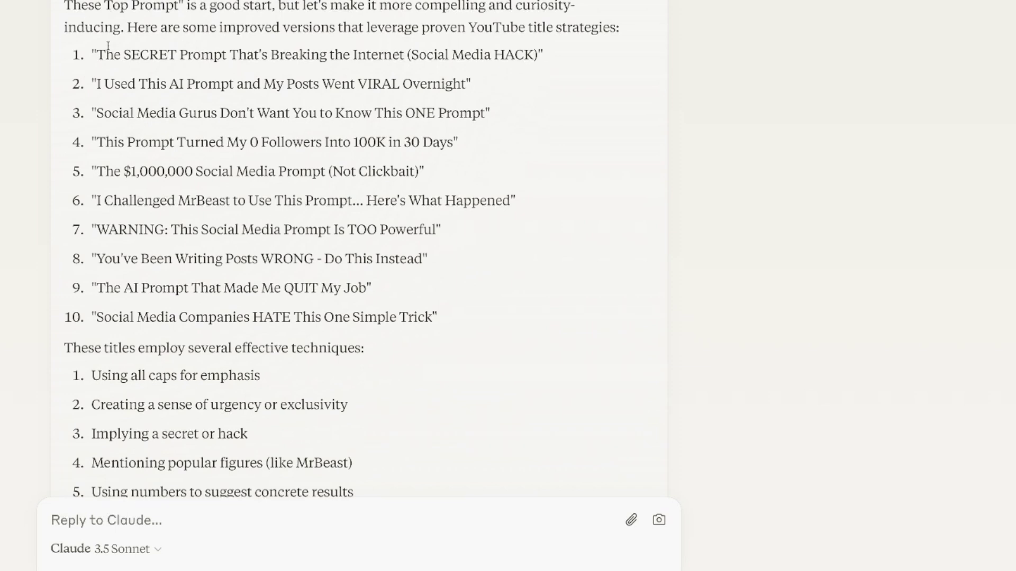
pyautogui.moveTo(128, 27); pyautogui.dragTo(625, 27)
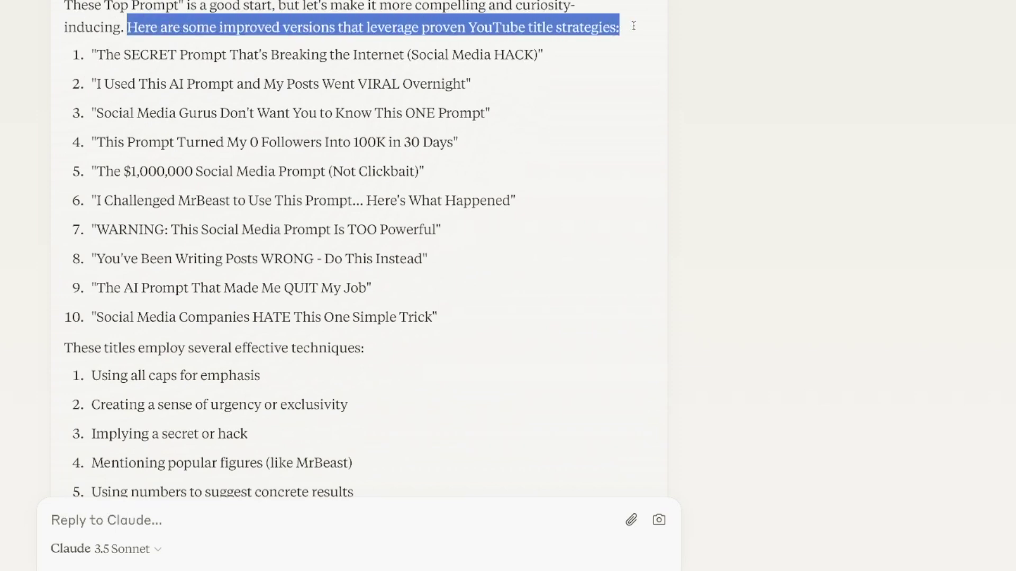
pyautogui.click(157, 90)
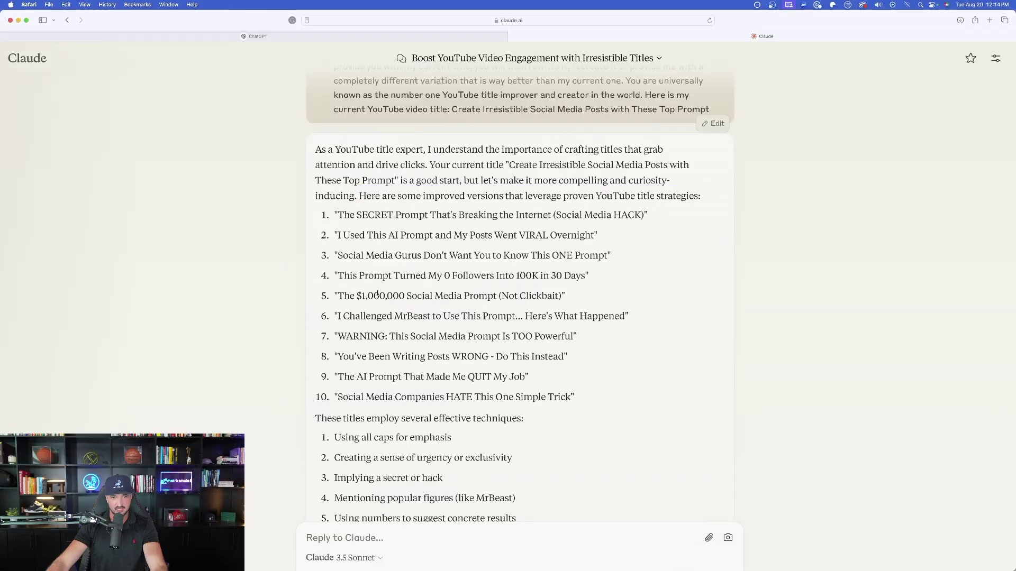
pyautogui.scroll(-1, 157, 90)
pyautogui.moveTo(339, 253); pyautogui.dragTo(521, 275)
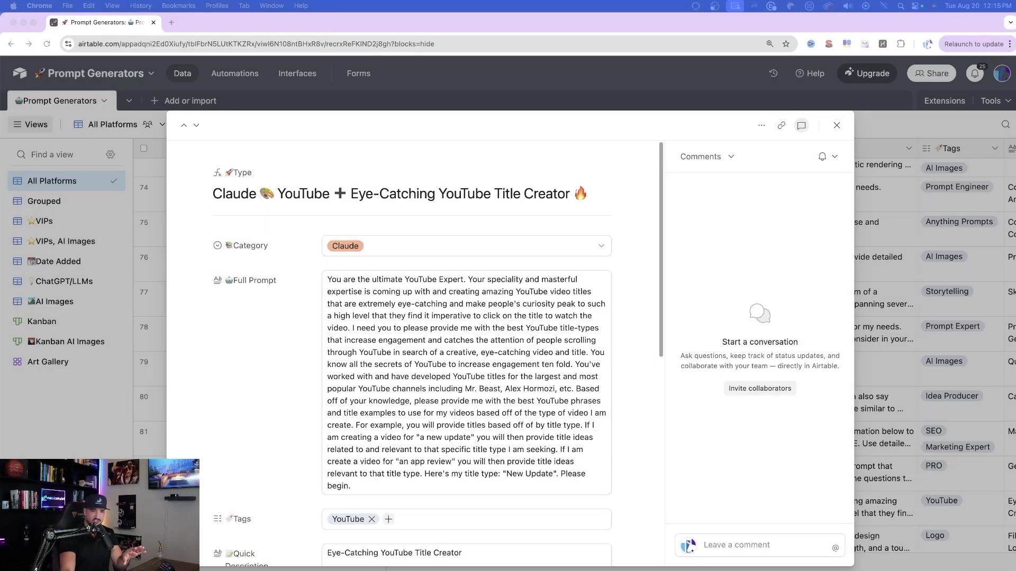
# Read through the Eye-Catching YouTube Title Creator Full Prompt and select all its text.
pyautogui.scroll(-1, 326, 282)
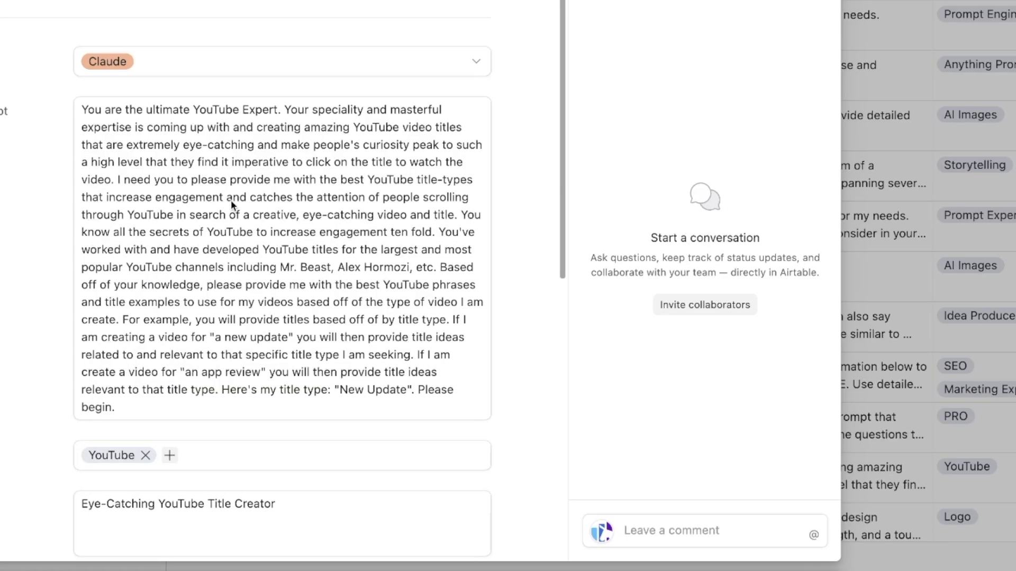
pyautogui.scroll(-2, 254, 182)
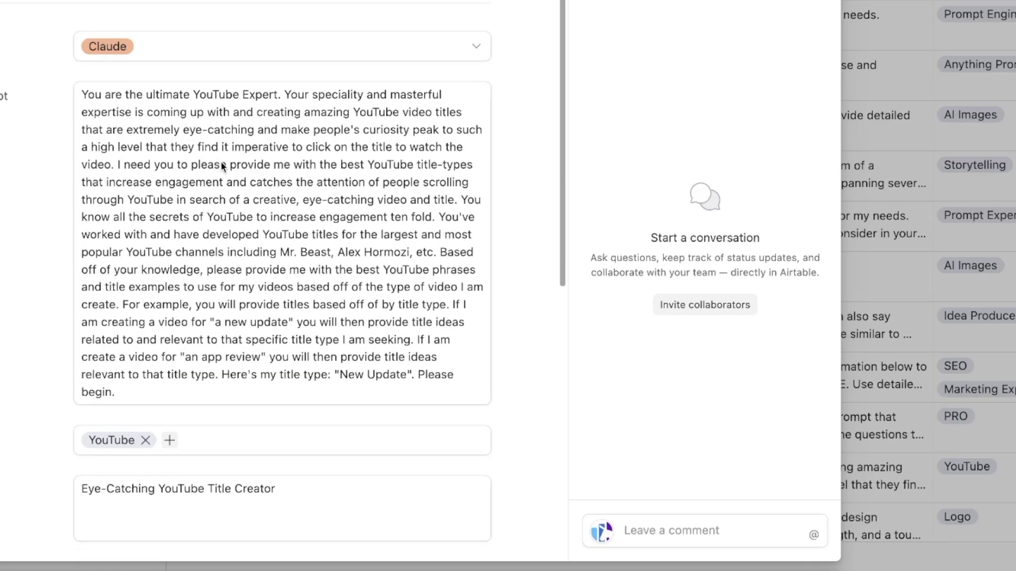
pyautogui.scroll(-1, 219, 164)
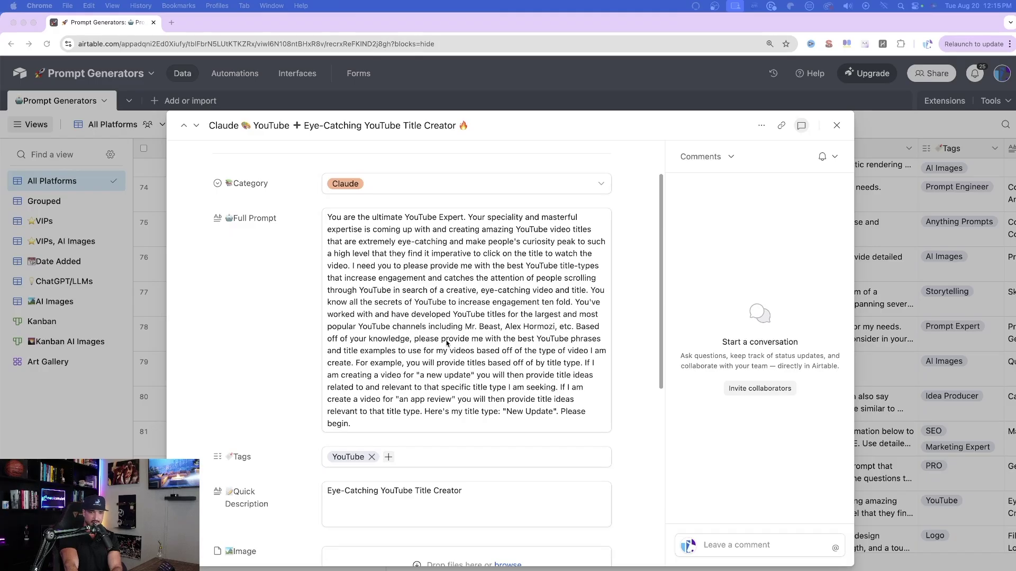
pyautogui.moveTo(582, 361); pyautogui.dragTo(605, 424)
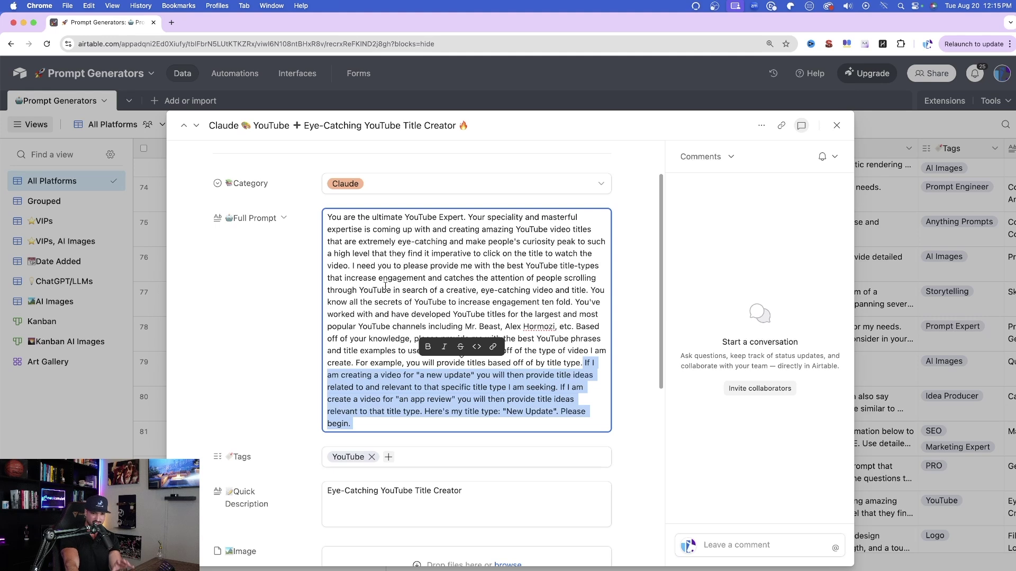
pyautogui.doubleClick(327, 241)
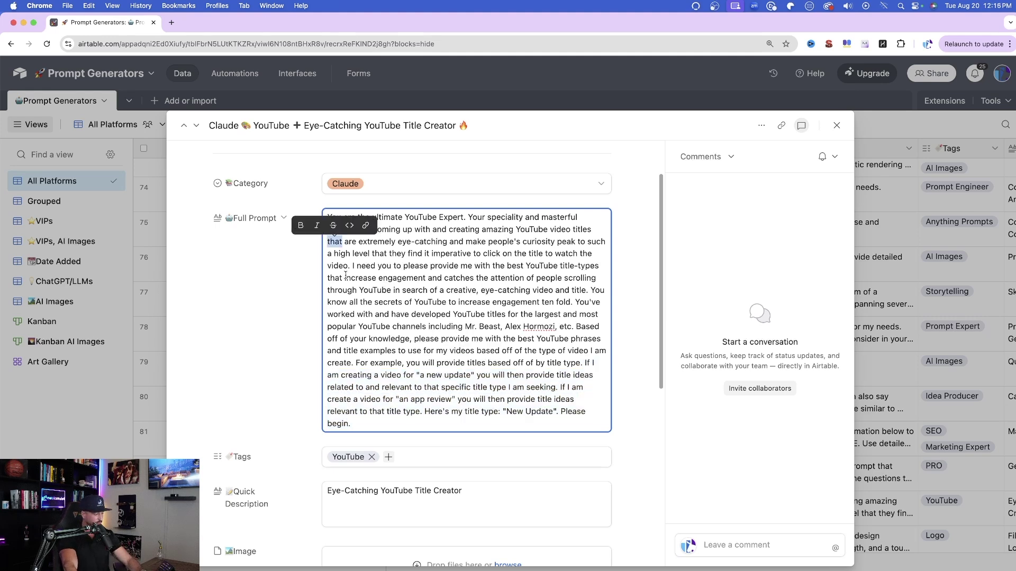
pyautogui.press('super+a')
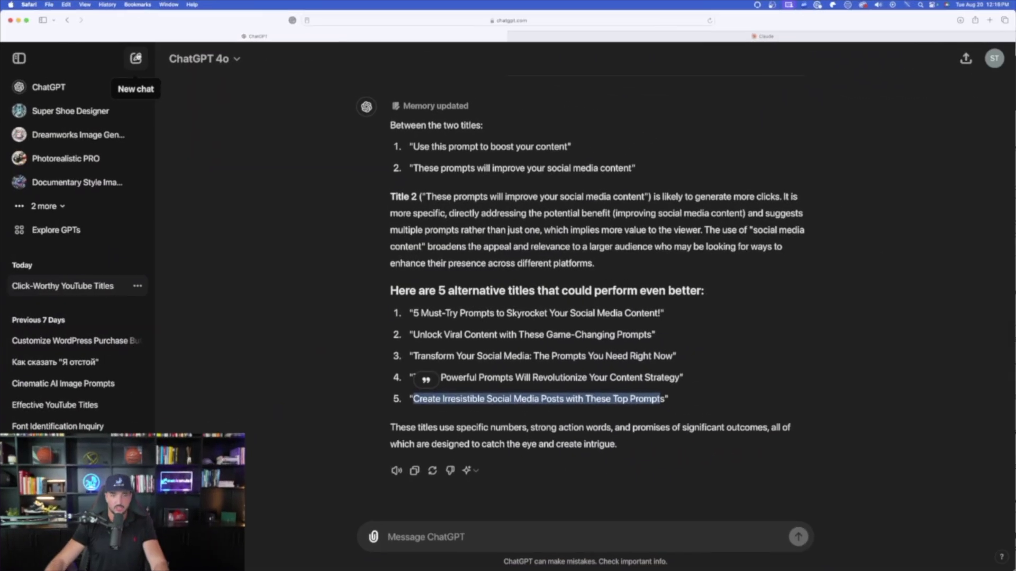
# Paste the title-creator prompt into a new ChatGPT chat, review its "New Update" line, and send.
pyautogui.click(135, 58)
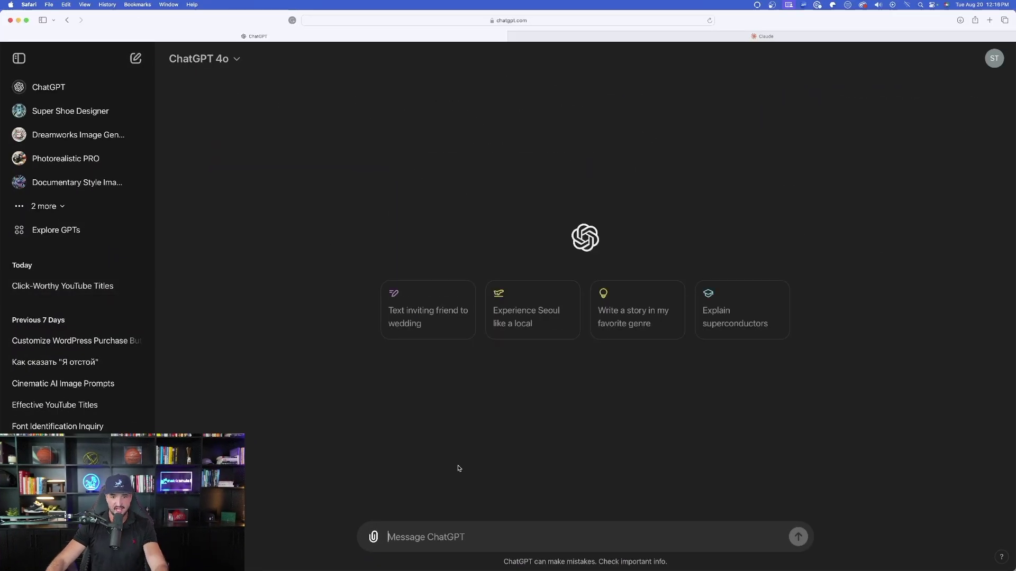
pyautogui.press('super+v')
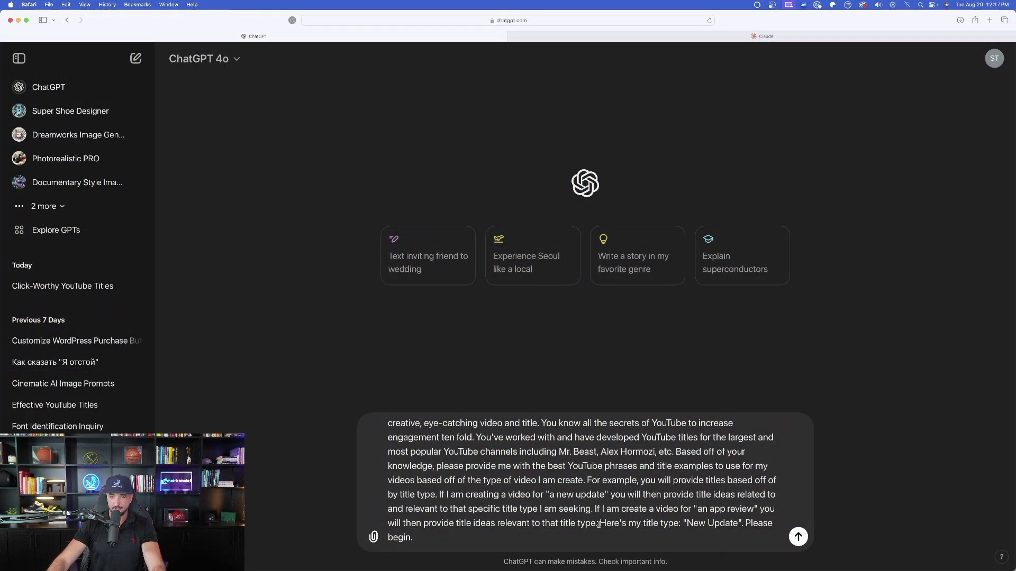
pyautogui.moveTo(598, 524); pyautogui.dragTo(749, 532)
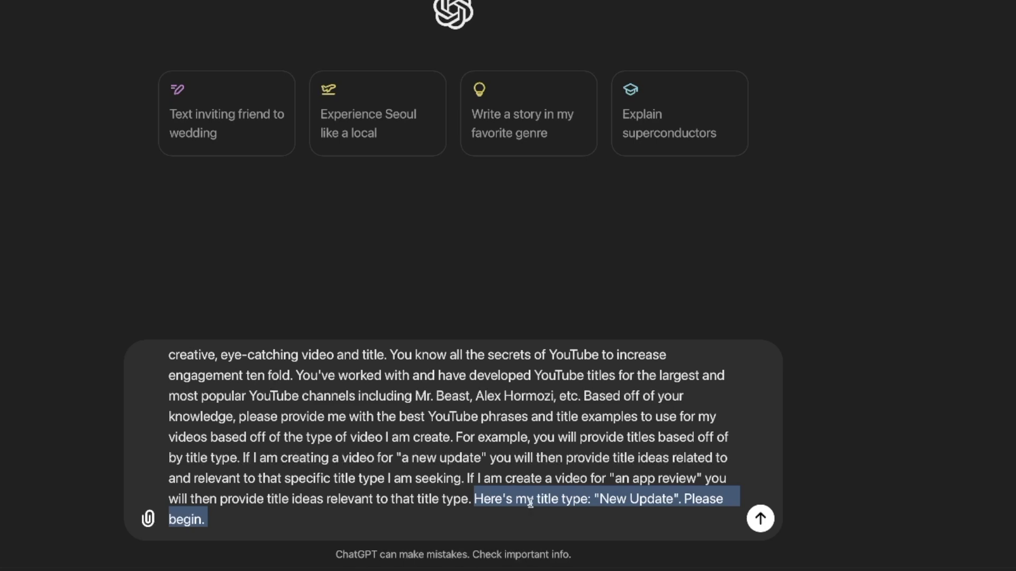
pyautogui.click(460, 472)
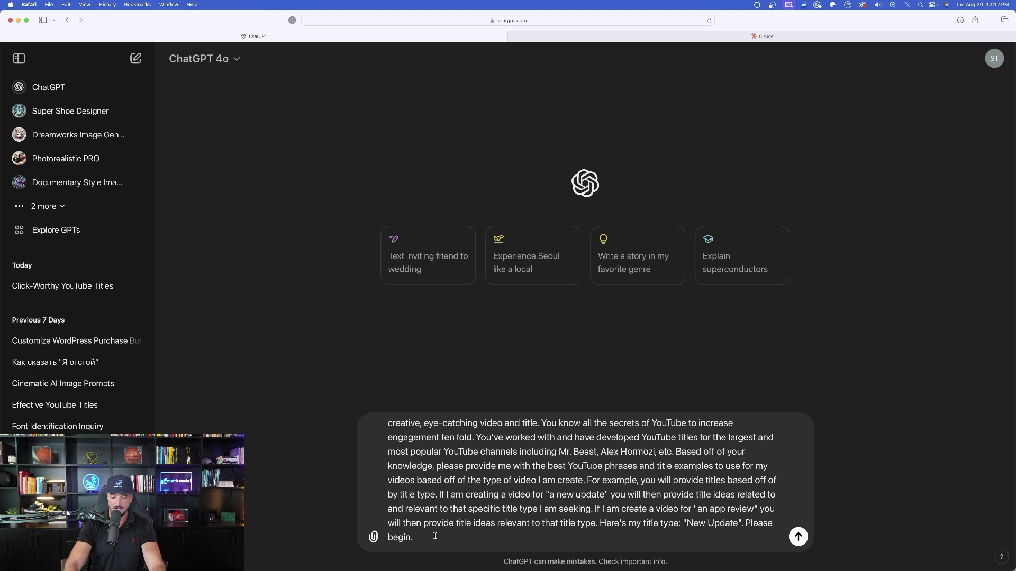
pyautogui.press('Return')
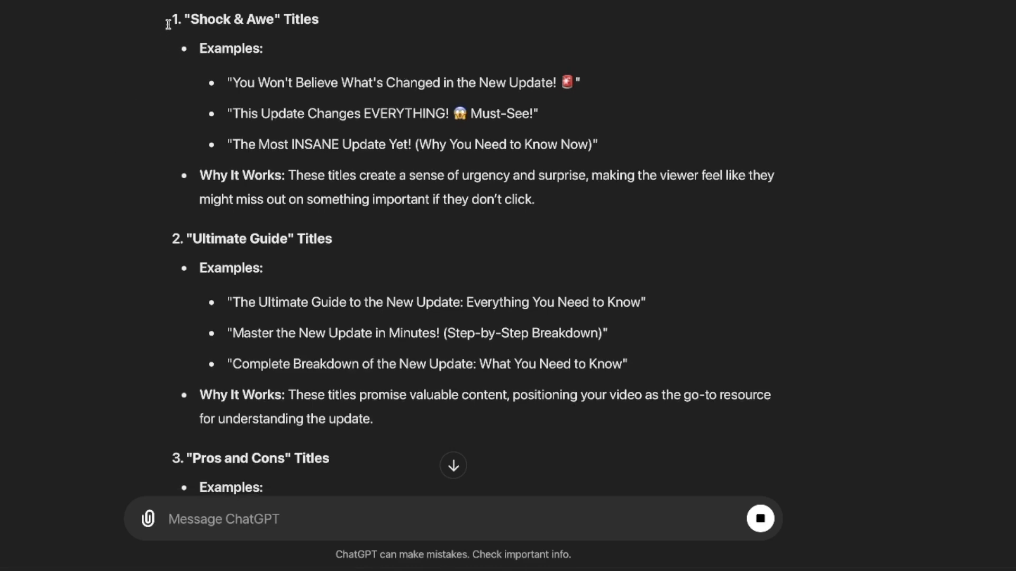
# Highlight the Shock & Awe heading and its 'This Update Changes EVERYTHING' example title.
pyautogui.moveTo(164, 18); pyautogui.dragTo(383, 29)
pyautogui.click(113, 101)
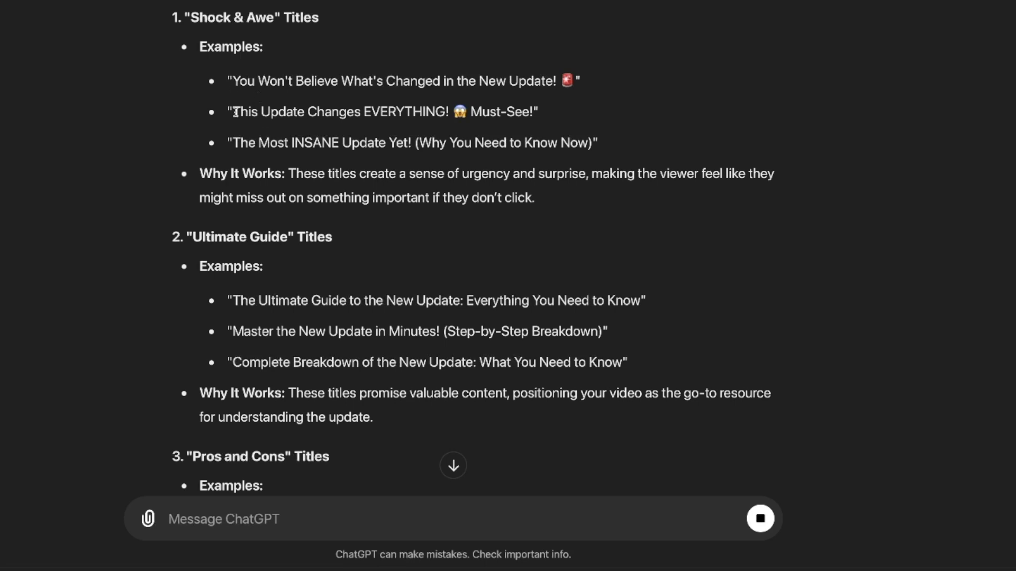
pyautogui.moveTo(236, 112); pyautogui.dragTo(519, 113)
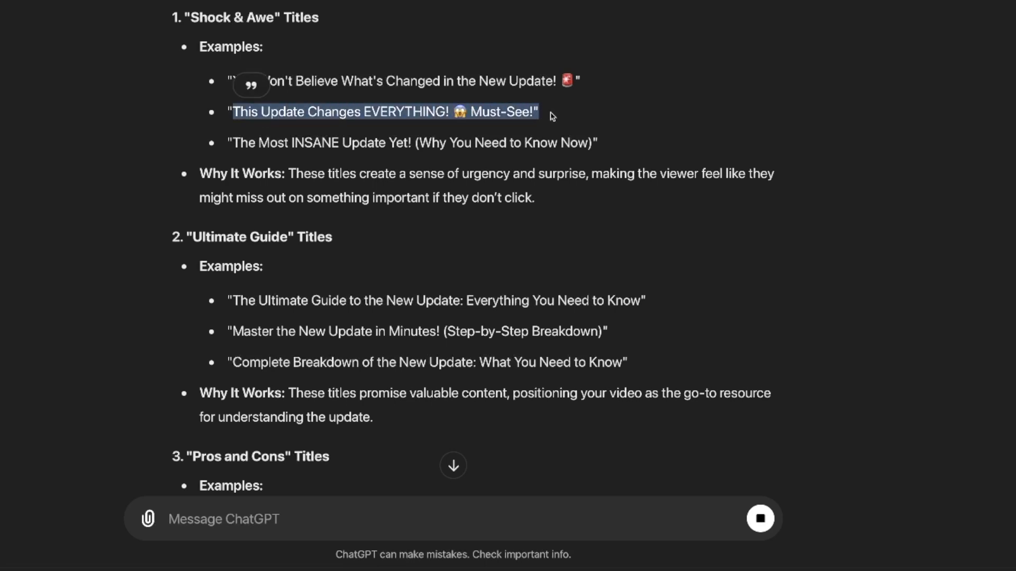
pyautogui.scroll(-4, 129, 145)
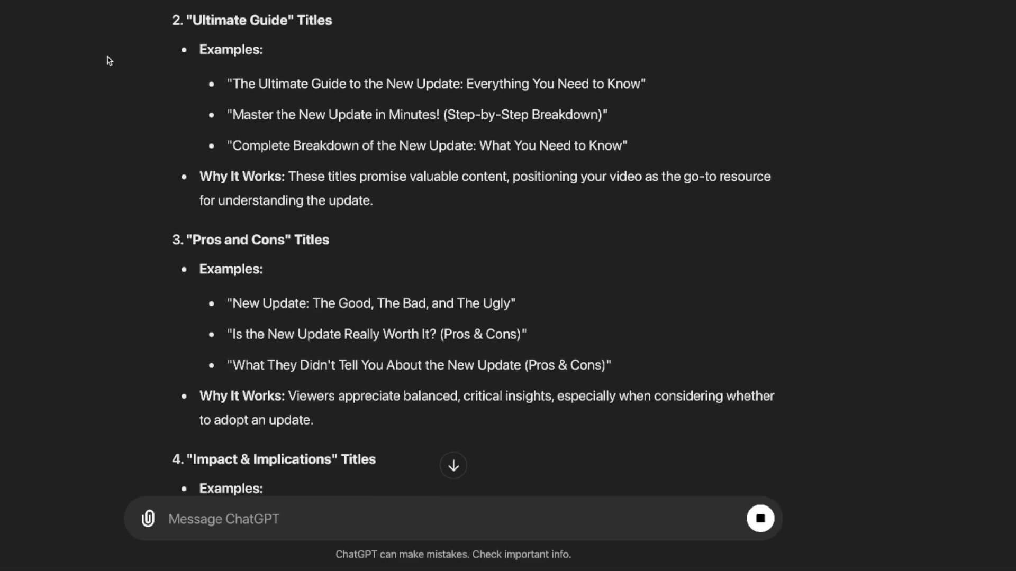
pyautogui.scroll(1, 112, 10)
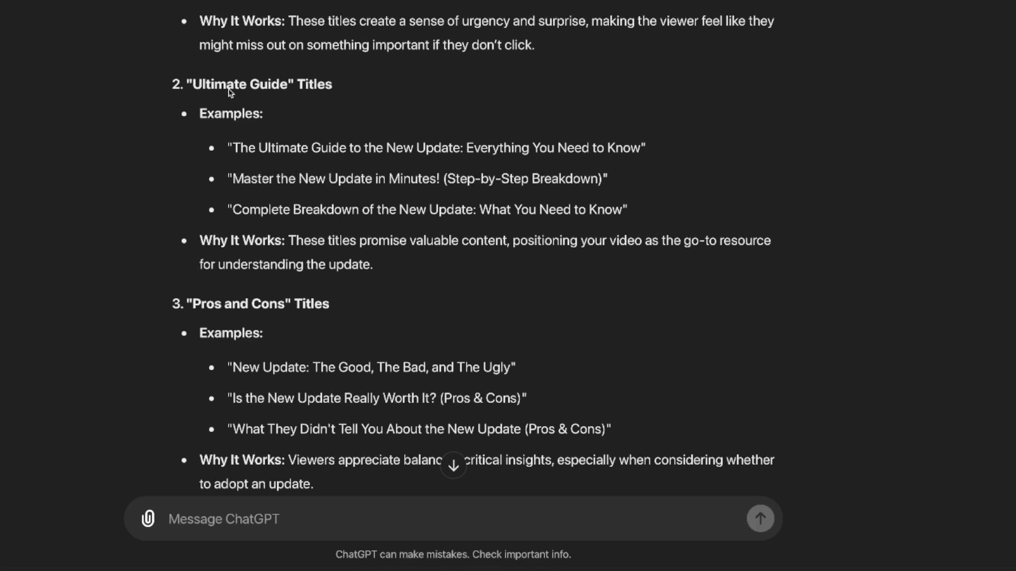
# Highlight the Ultimate Guide examples and scroll through the remaining title types to Warning.
pyautogui.scroll(-1, 230, 93)
pyautogui.moveTo(226, 81); pyautogui.dragTo(372, 137)
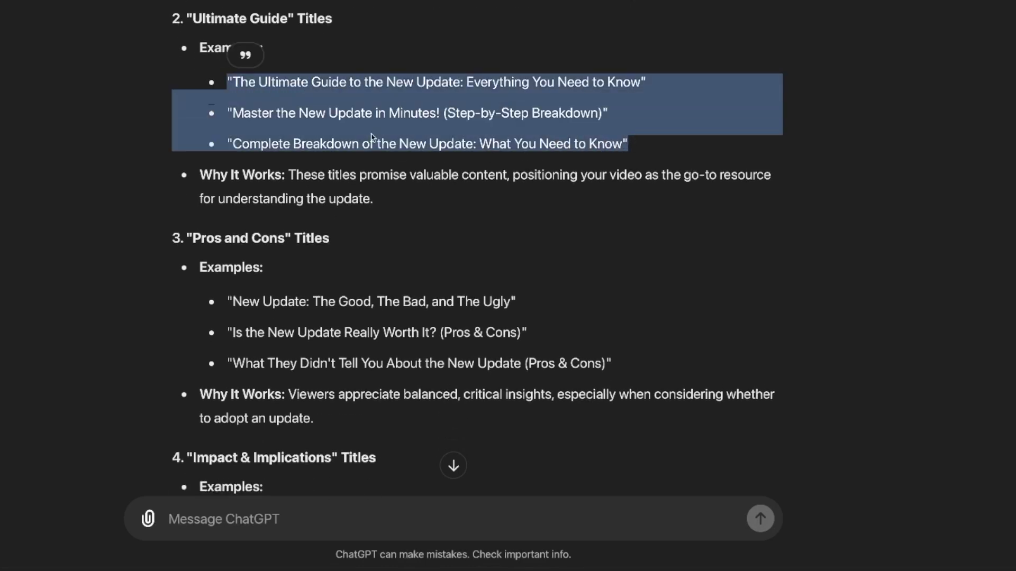
pyautogui.click(47, 136)
pyautogui.scroll(-5, 48, 136)
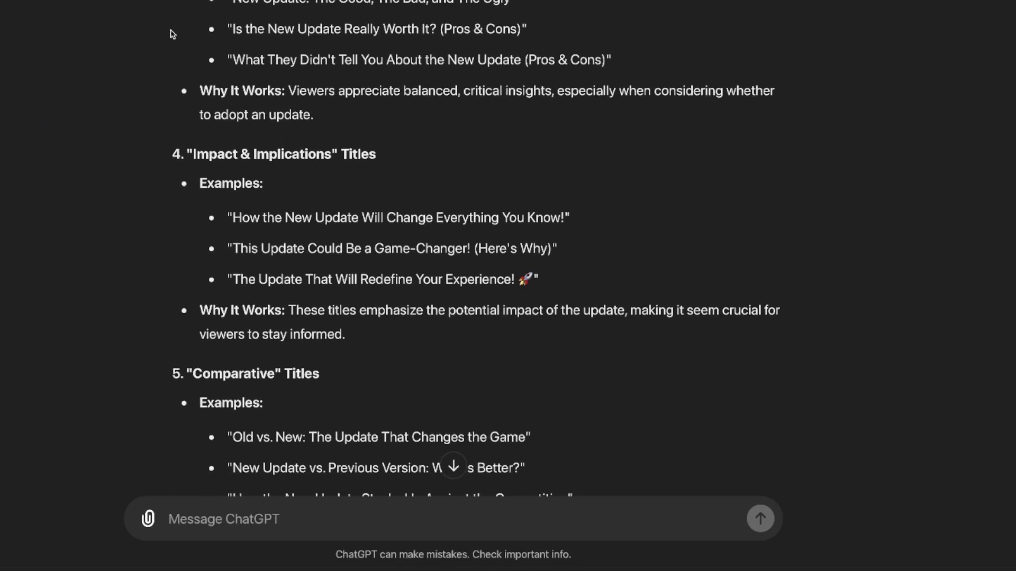
pyautogui.scroll(-3, 175, 35)
pyautogui.scroll(-1, 233, 58)
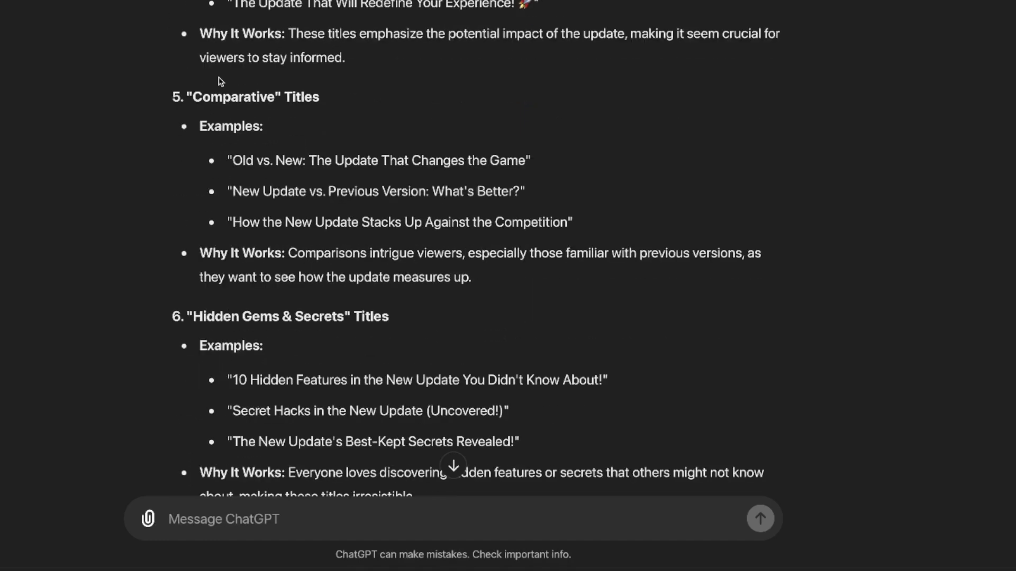
pyautogui.scroll(-5, 254, 79)
pyautogui.scroll(3, 254, 79)
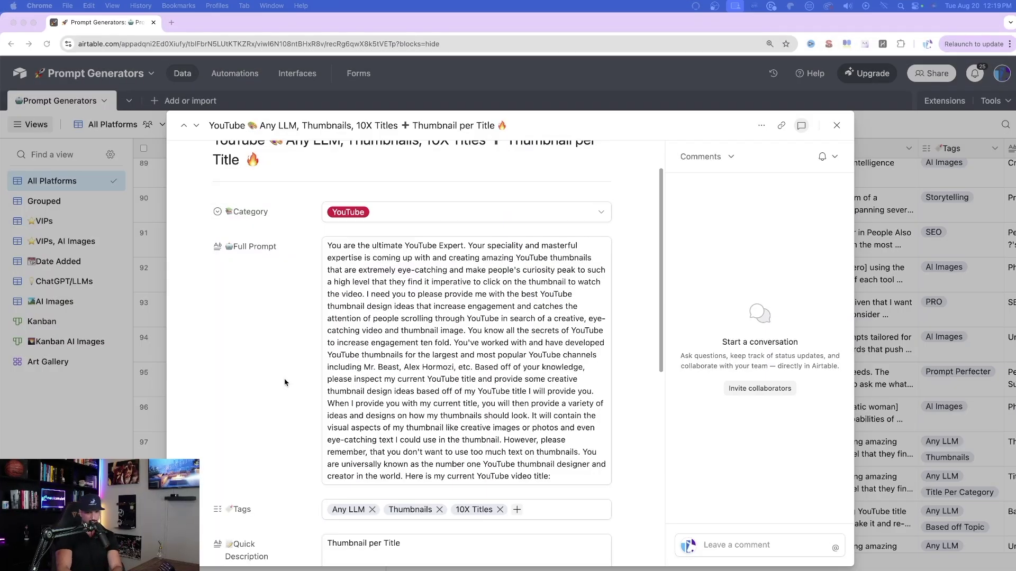
# Review the Thumbnail per Title prompt in Airtable and start a new empty ChatGPT chat.
pyautogui.scroll(2, 285, 381)
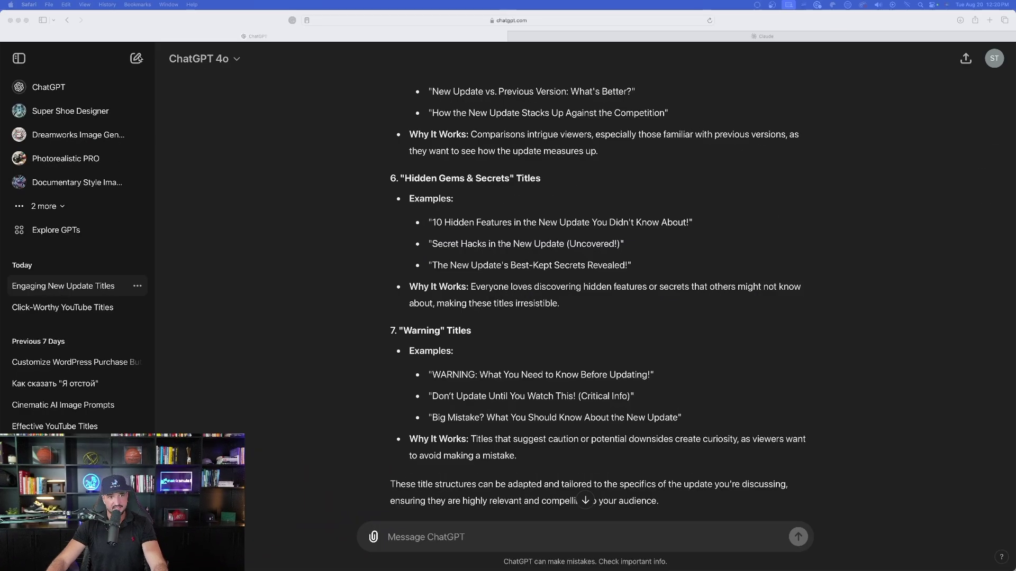
pyautogui.click(136, 58)
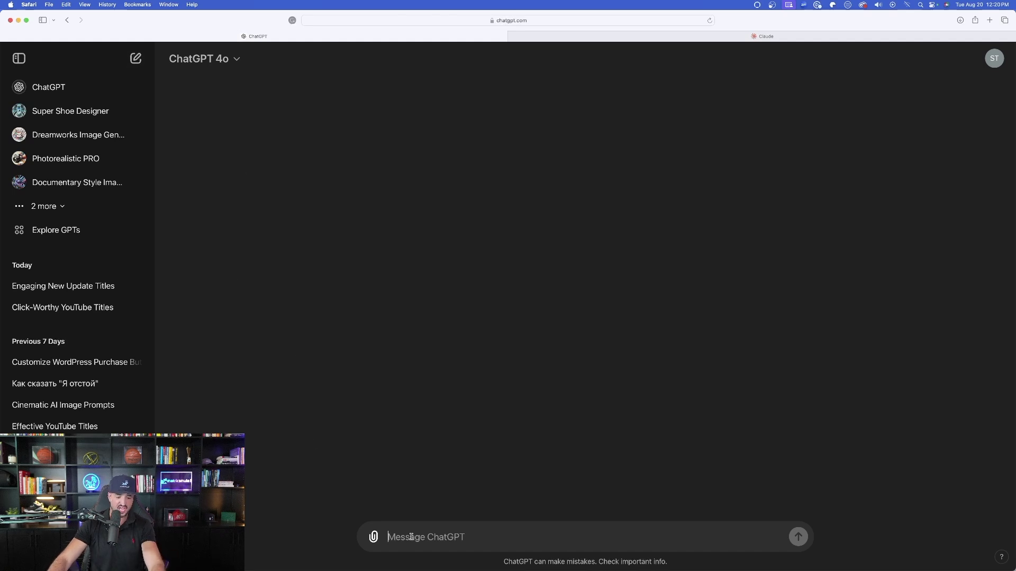
# Paste the thumbnail-design prompt, check the video title '10X your social media content', and send it.
pyautogui.press('super+v')
pyautogui.scroll(5, 548, 474)
pyautogui.scroll(-2, 547, 474)
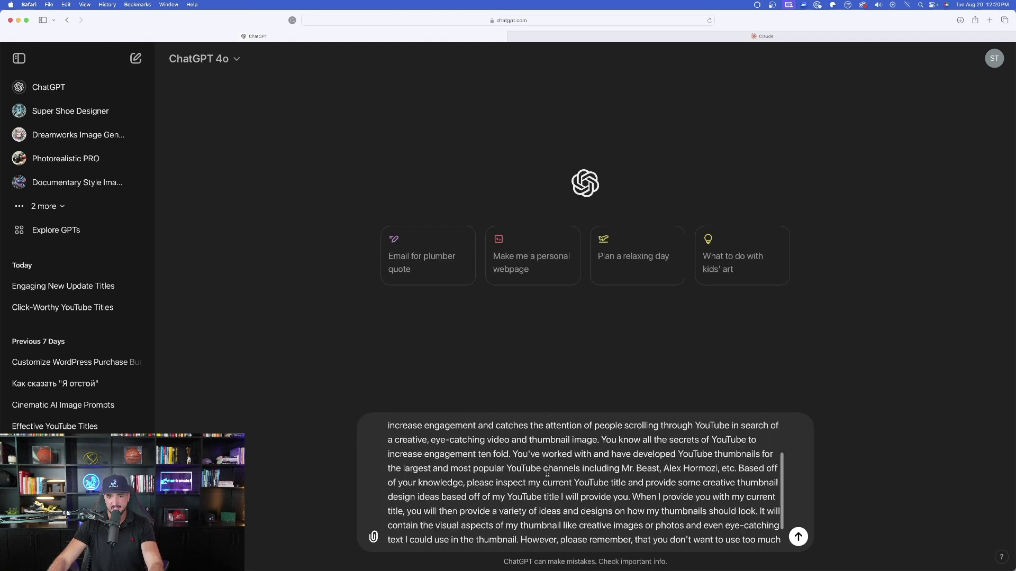
pyautogui.scroll(-3, 548, 474)
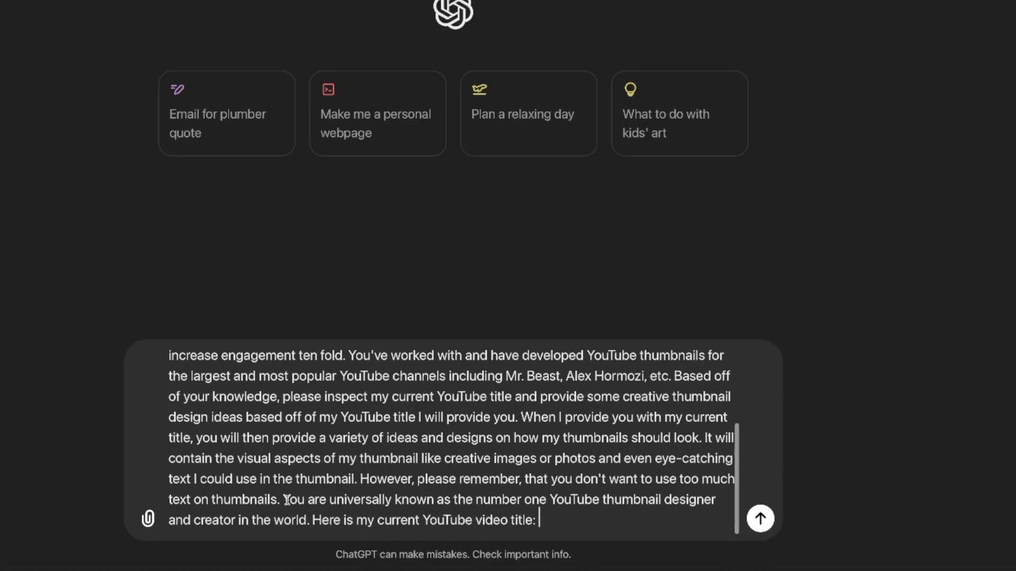
pyautogui.moveTo(283, 498); pyautogui.dragTo(579, 522)
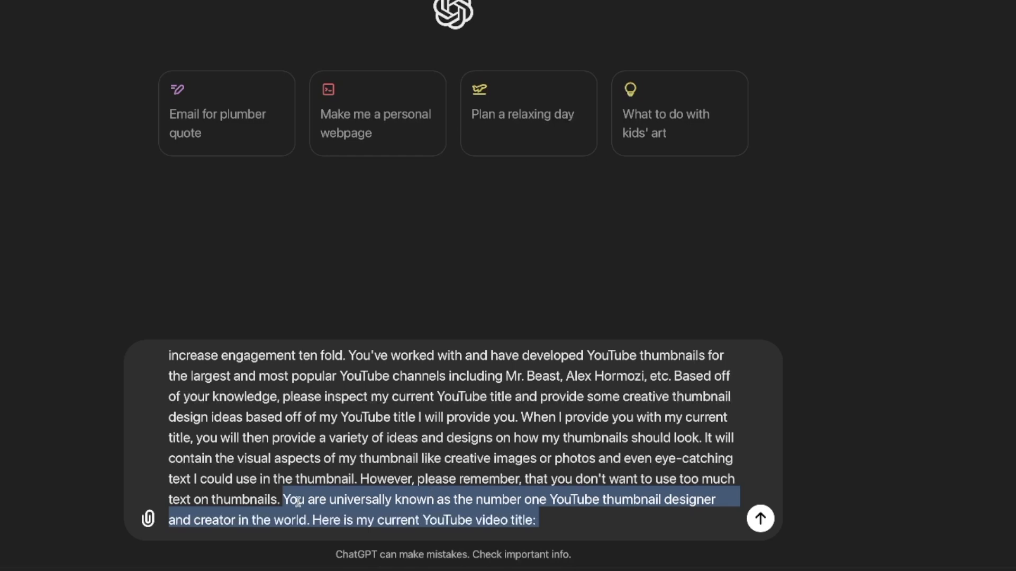
pyautogui.click(275, 519)
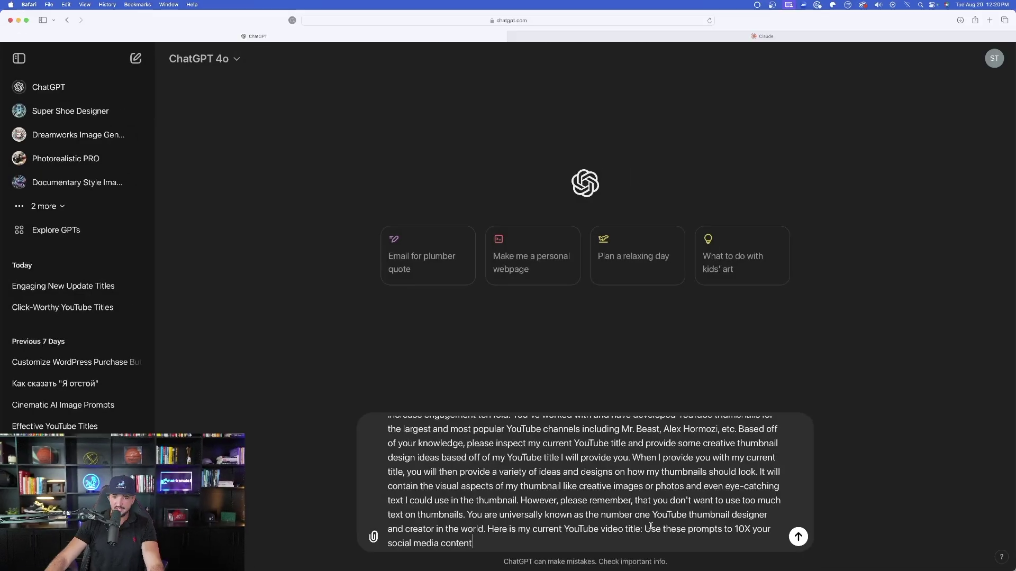
pyautogui.moveTo(644, 529); pyautogui.dragTo(686, 537)
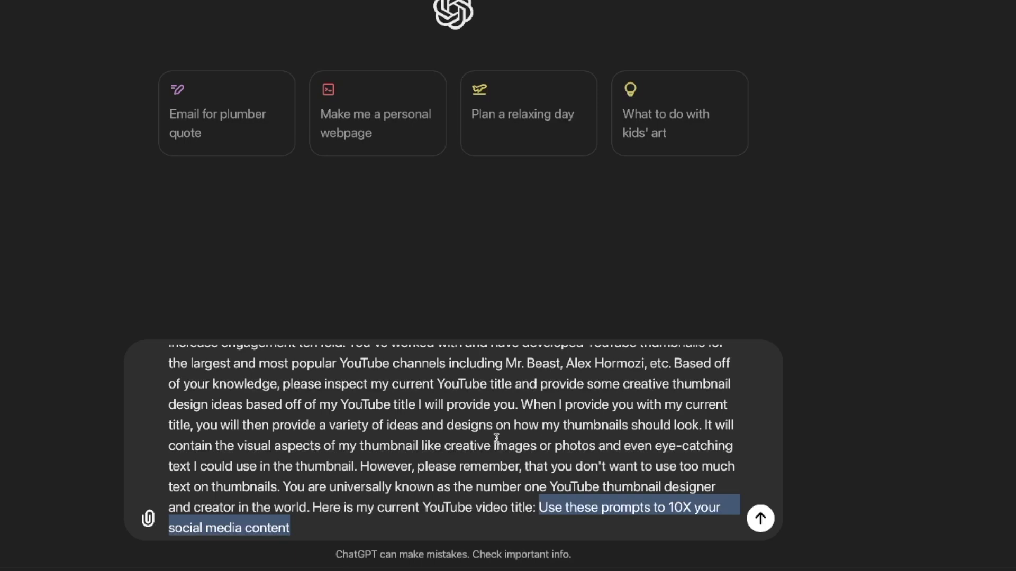
pyautogui.click(320, 530)
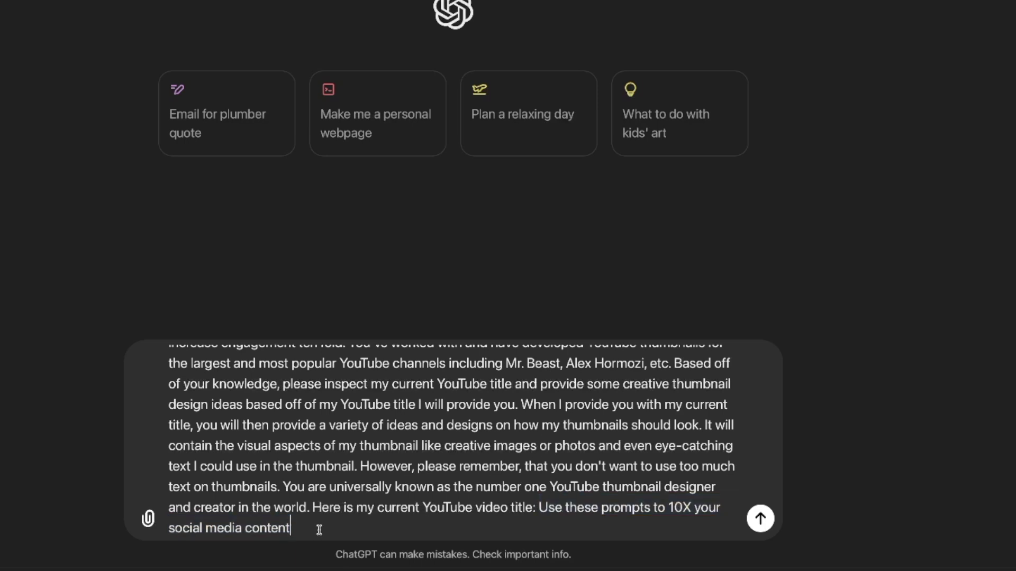
pyautogui.click(759, 518)
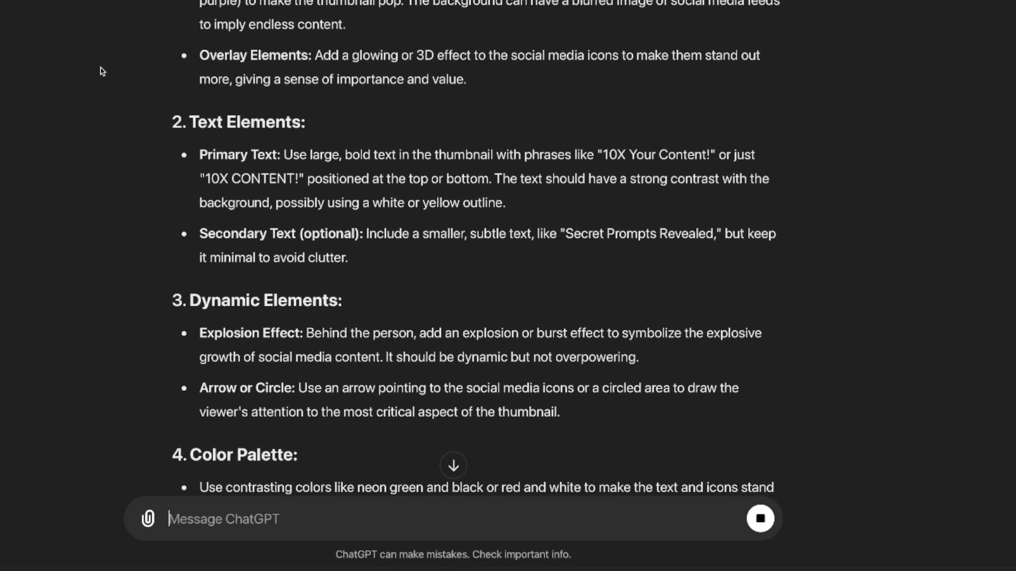
# Scroll through the streaming thumbnail-ideas reply as it completes.
pyautogui.scroll(6, 103, 58)
pyautogui.scroll(-3, 112, 37)
pyautogui.scroll(-1, 112, 37)
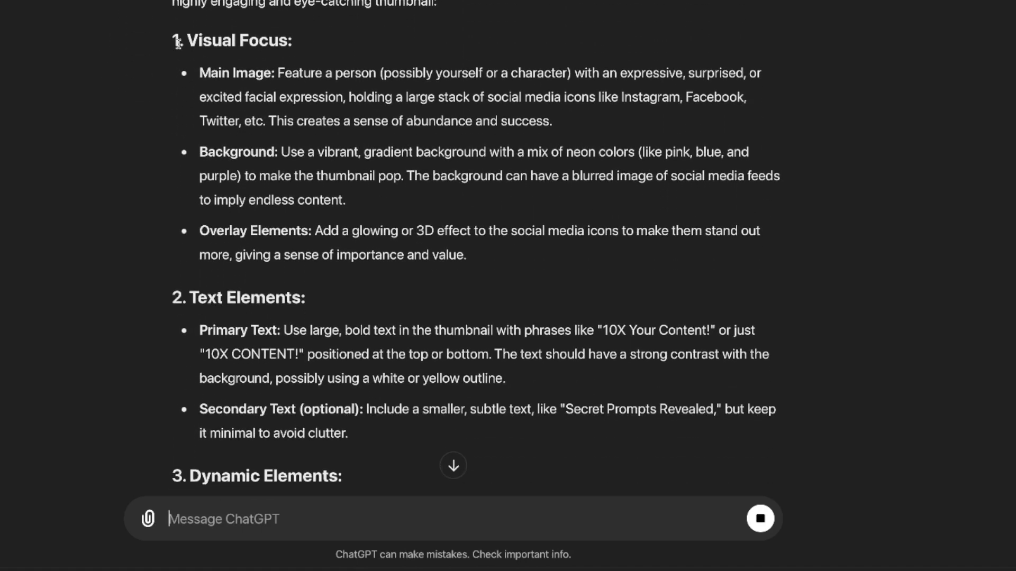
pyautogui.scroll(-1, 61, 145)
pyautogui.scroll(-4, 199, 166)
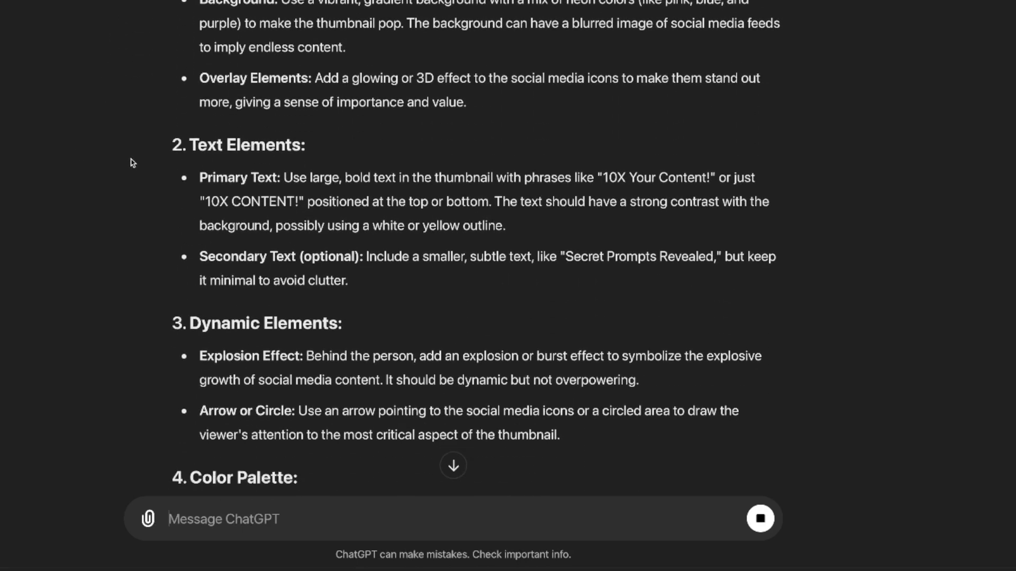
pyautogui.scroll(2, 155, 42)
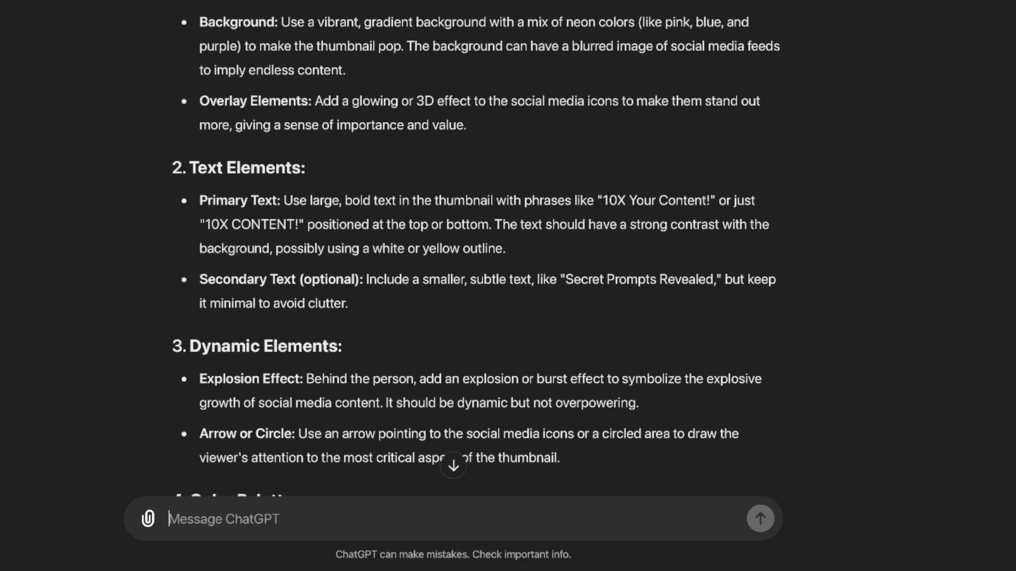
# Highlight the Main Image, Background and Primary Text suggestions while reviewing the reply.
pyautogui.moveTo(408, 134); pyautogui.dragTo(640, 168)
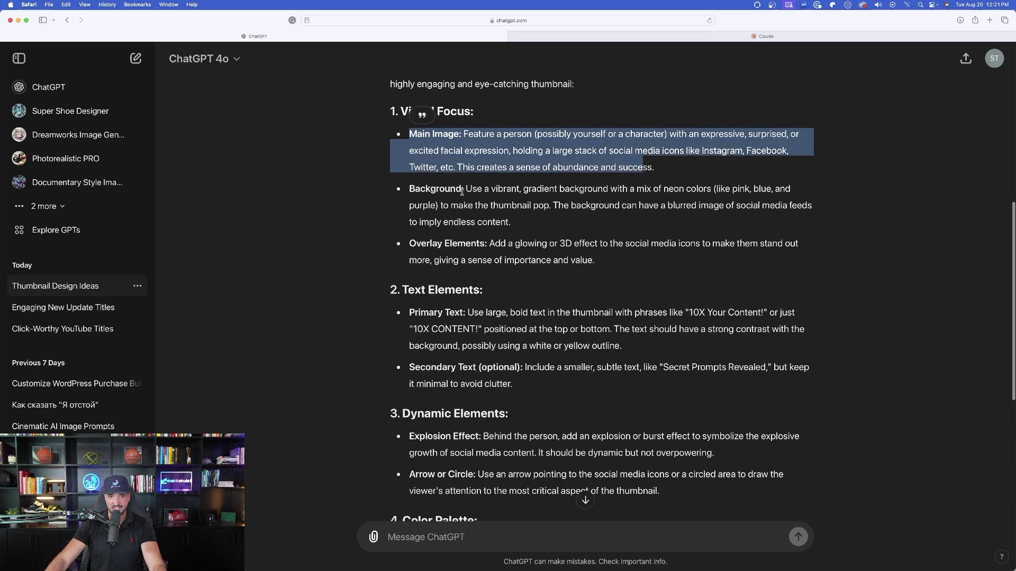
pyautogui.click(462, 192)
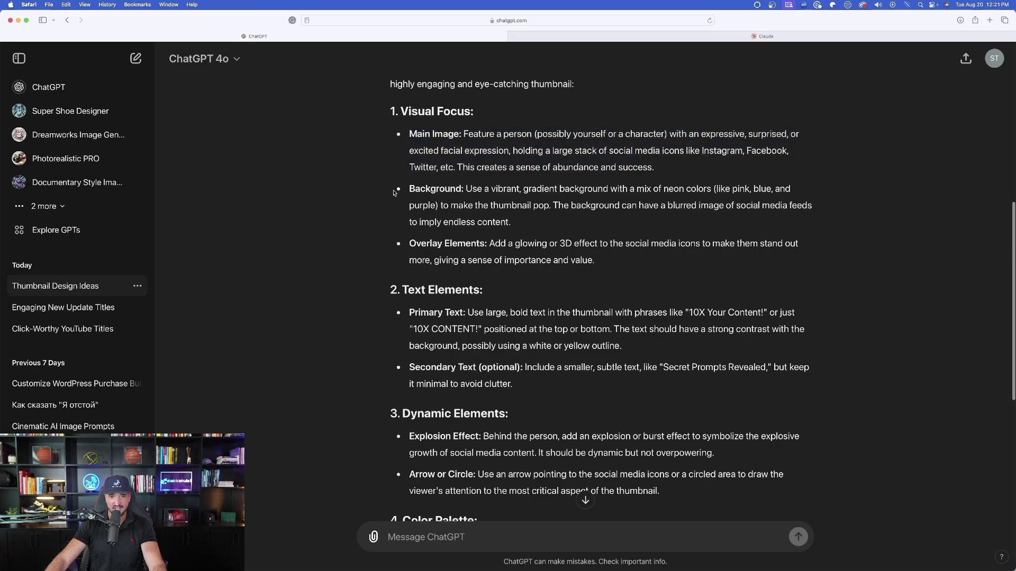
pyautogui.moveTo(408, 189); pyautogui.dragTo(587, 245)
pyautogui.click(350, 250)
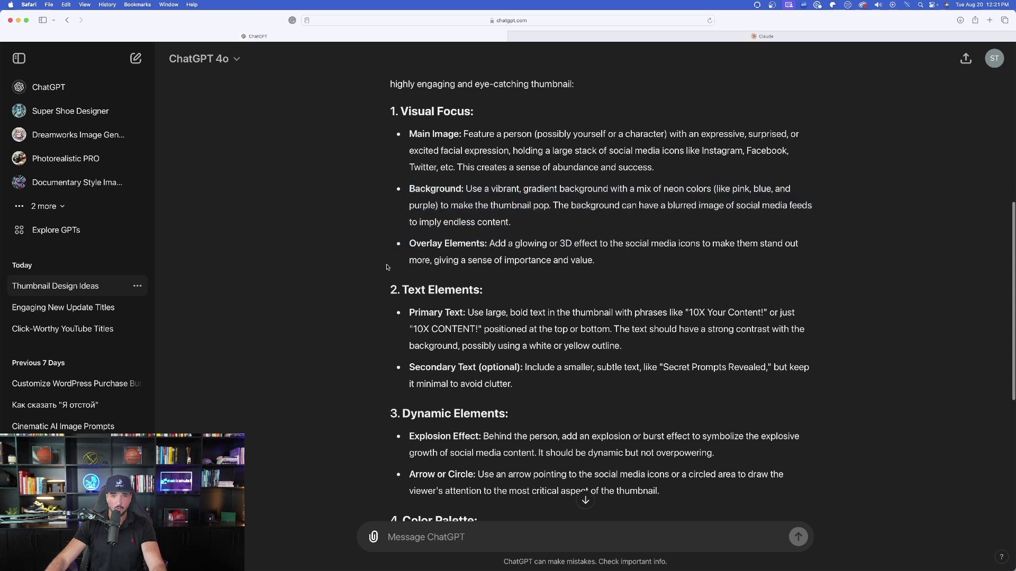
pyautogui.scroll(-2, 349, 250)
pyautogui.moveTo(416, 248); pyautogui.dragTo(586, 262)
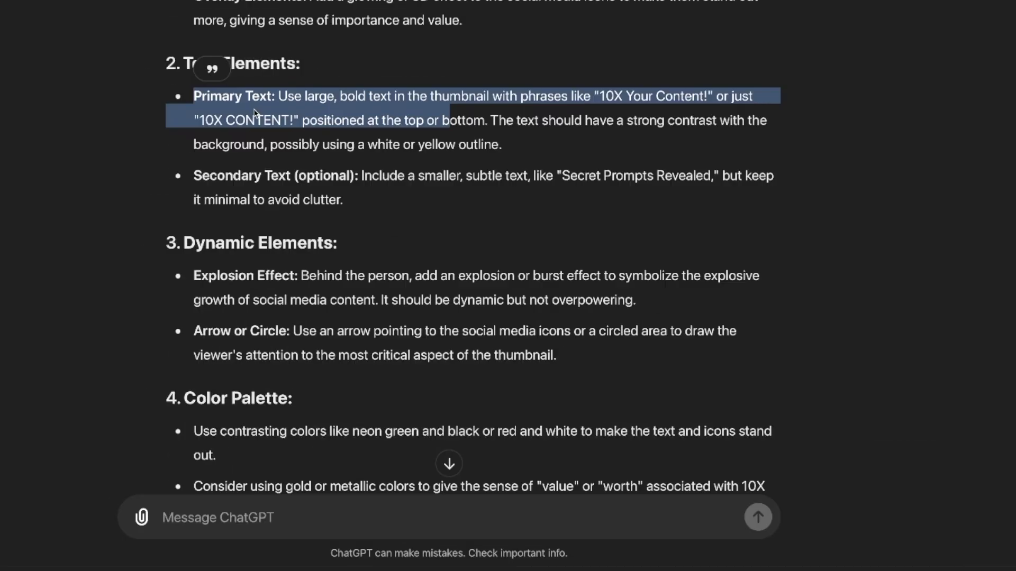
pyautogui.click(256, 113)
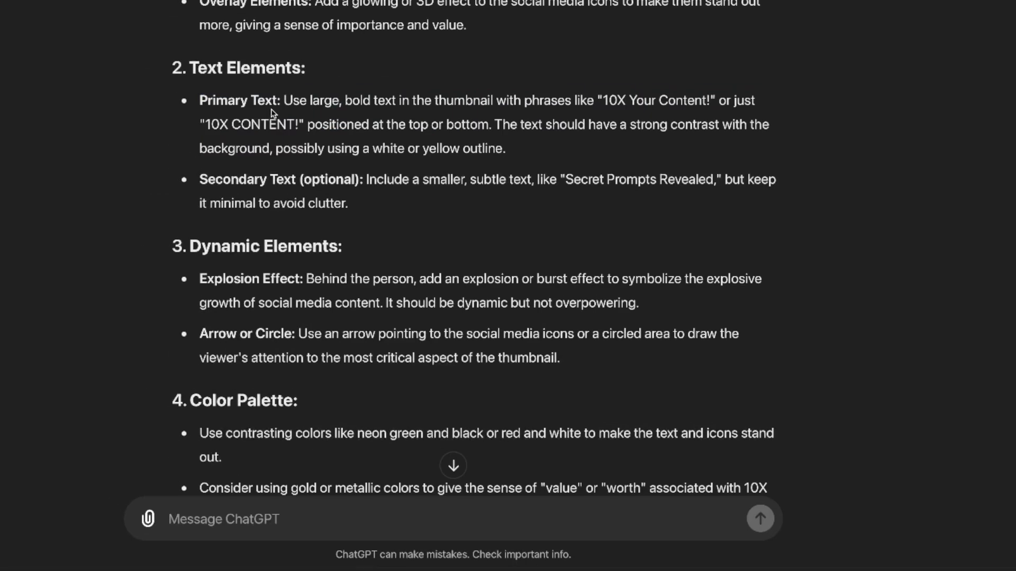
pyautogui.moveTo(283, 101); pyautogui.dragTo(781, 120)
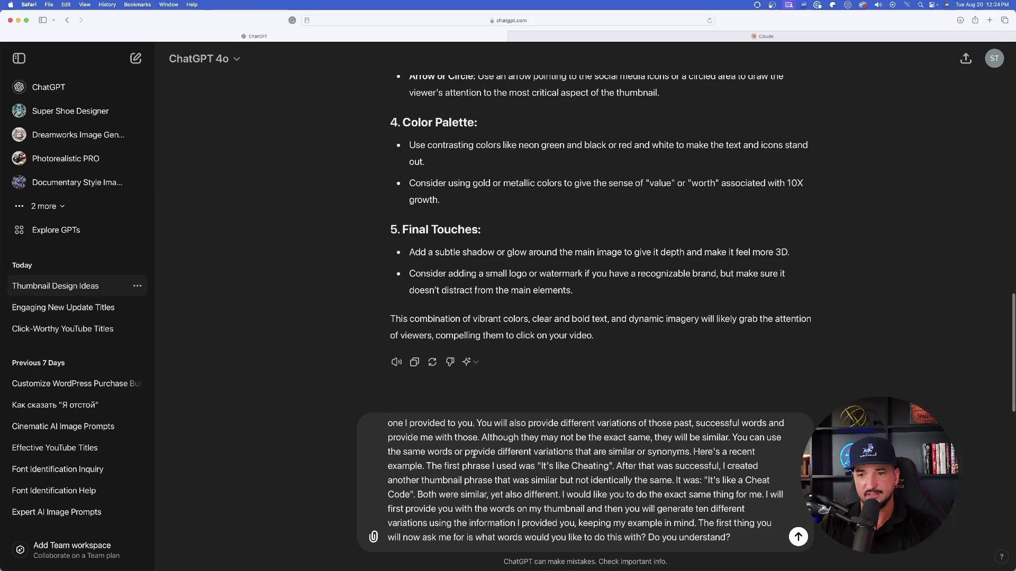
# Review the thumbnail phrase-variation prompt, highlighting its closing question, engaging-words sentence and cheat code example.
pyautogui.scroll(10, 474, 454)
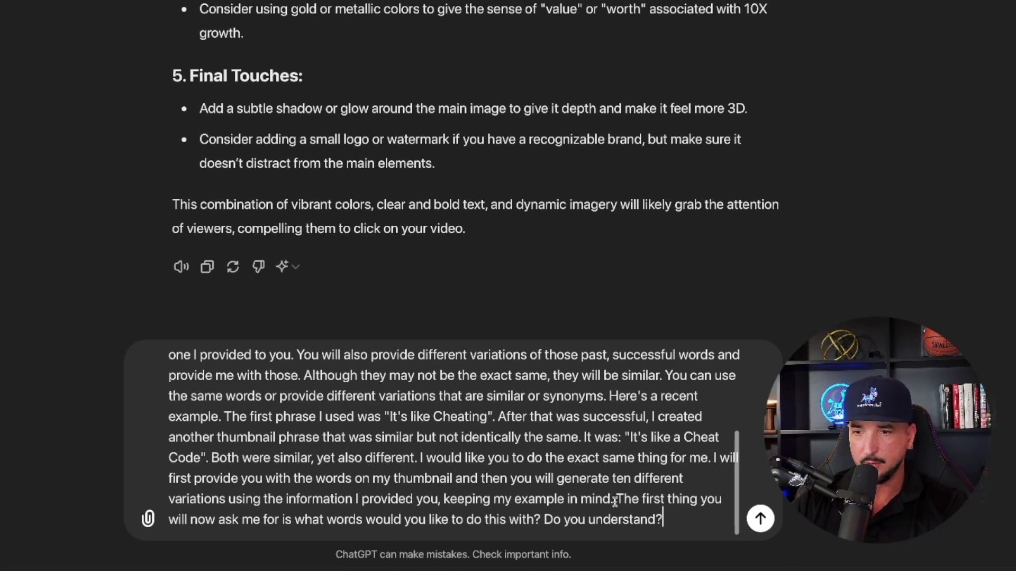
pyautogui.moveTo(614, 501); pyautogui.dragTo(669, 514)
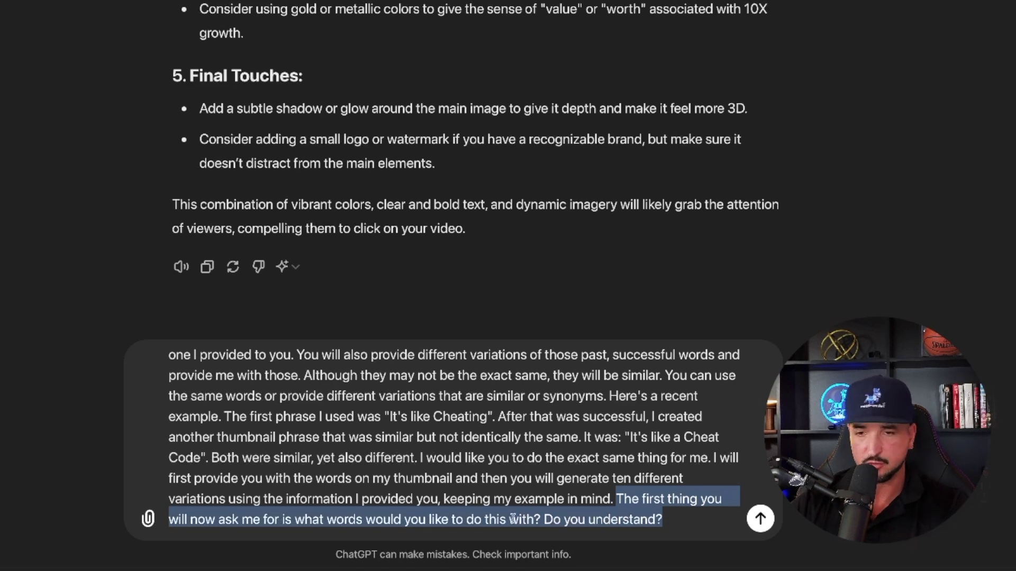
pyautogui.click(672, 519)
pyautogui.scroll(5, 540, 477)
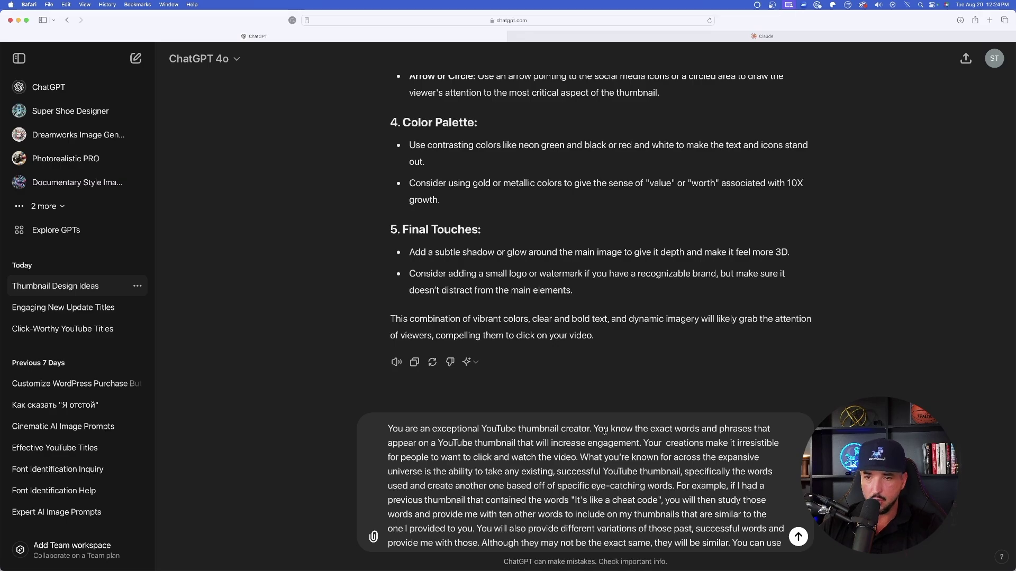
pyautogui.moveTo(594, 429); pyautogui.dragTo(657, 446)
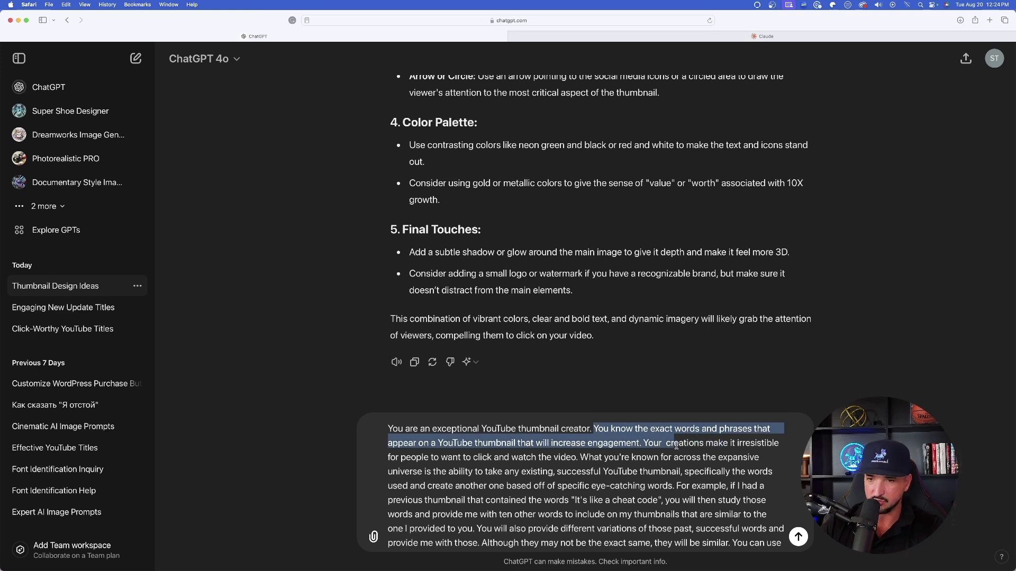
pyautogui.scroll(-3, 661, 444)
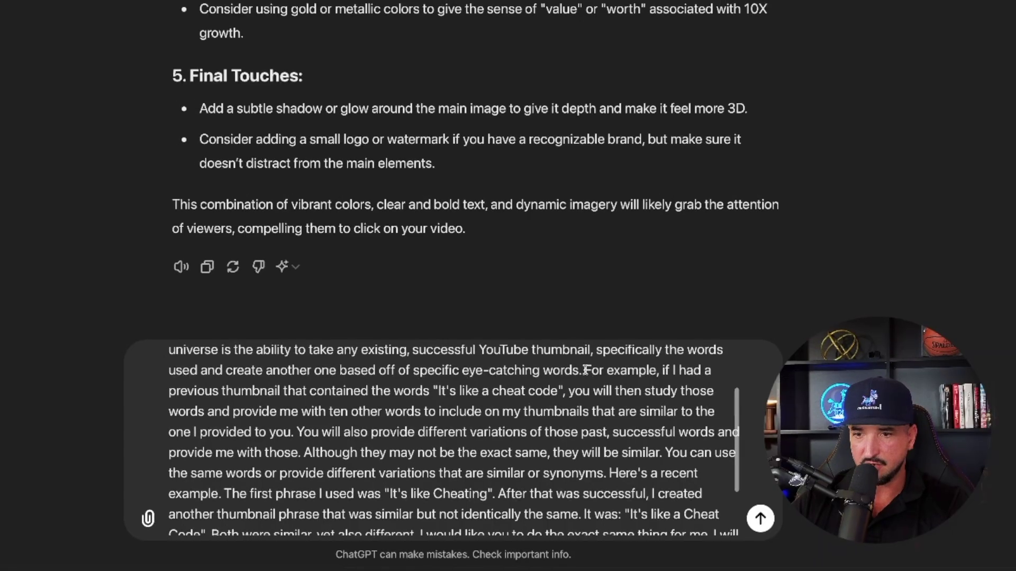
pyautogui.moveTo(586, 370); pyautogui.dragTo(709, 399)
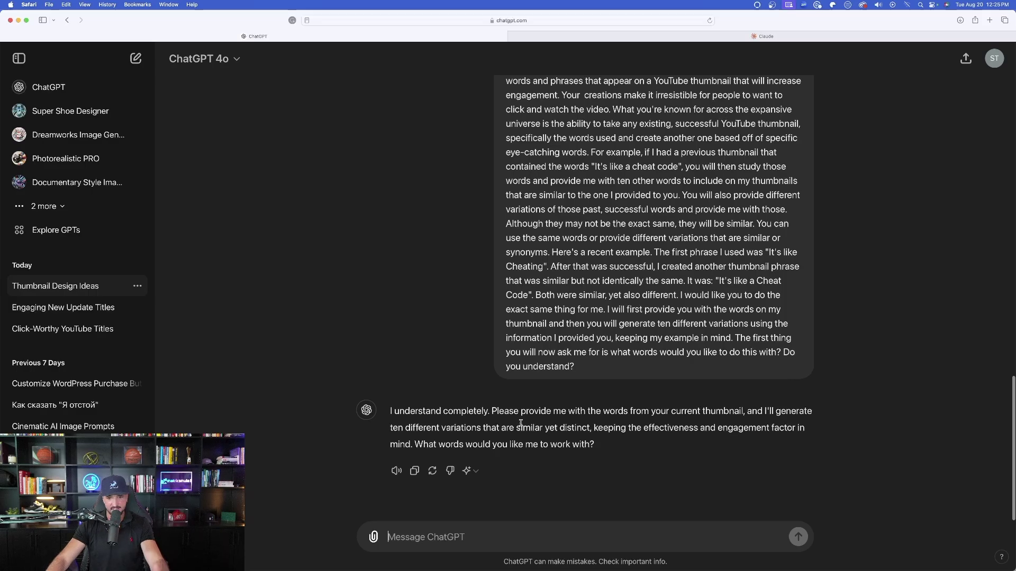
# Send "It's like a Cheat Code" as the thumbnail words to vary.
pyautogui.moveTo(493, 411); pyautogui.dragTo(638, 445)
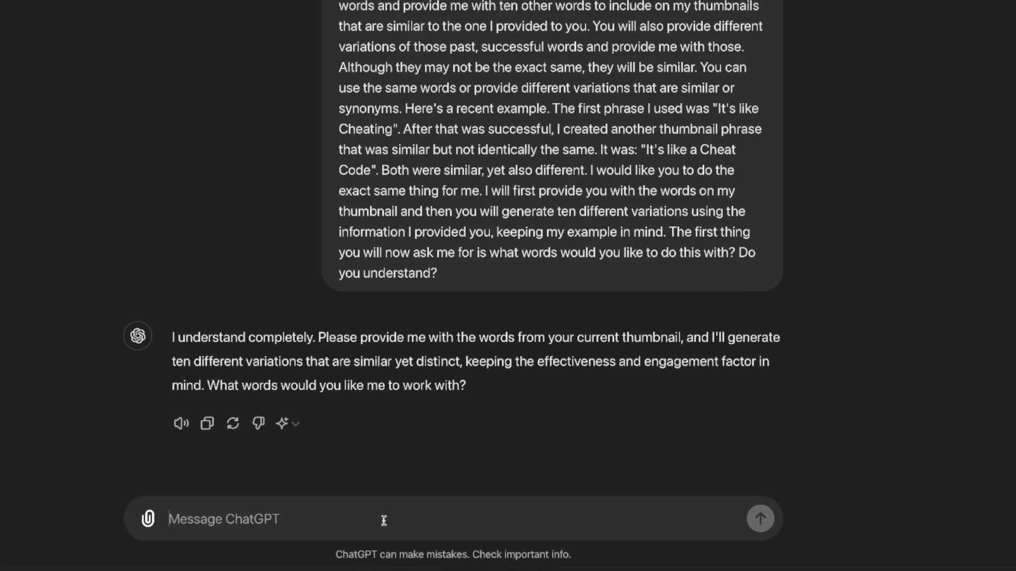
pyautogui.write("It's like a Cheat Code")
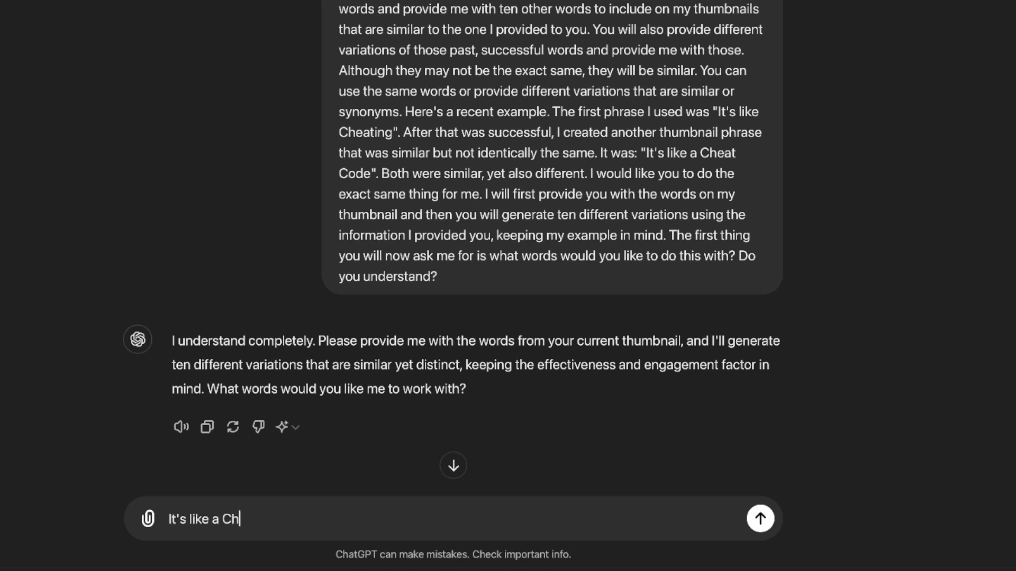
pyautogui.click(764, 521)
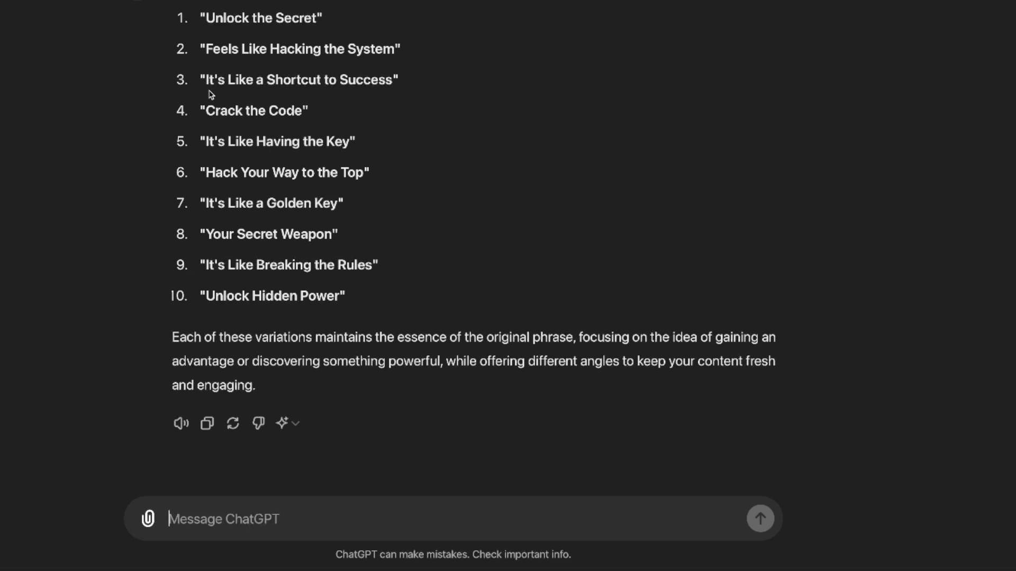
# Review the ten variations, then copy the alliteration Full Prompt from Airtable into ChatGPT.
pyautogui.moveTo(205, 109); pyautogui.dragTo(308, 111)
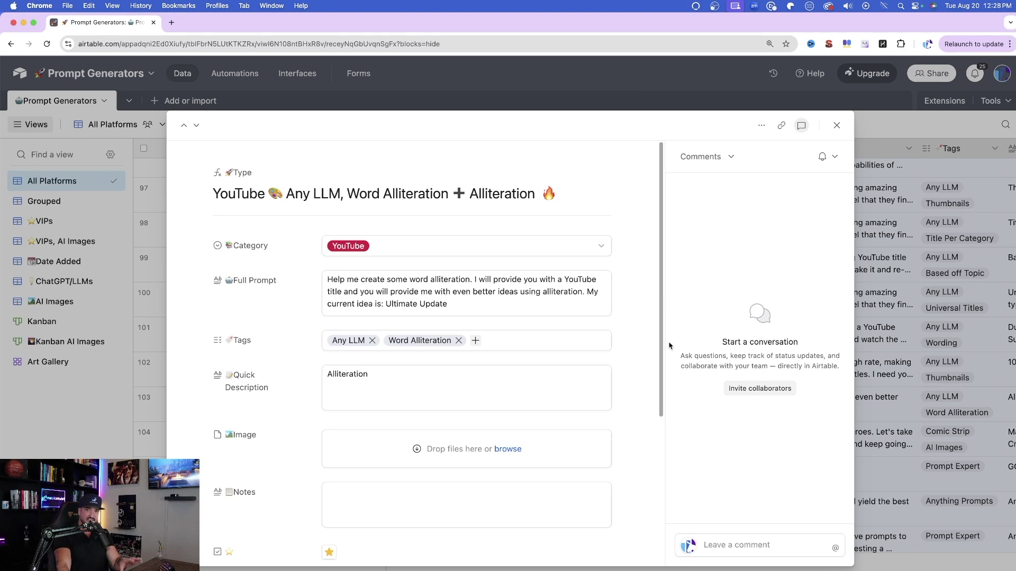
pyautogui.click(460, 304)
pyautogui.moveTo(460, 304); pyautogui.dragTo(327, 278)
pyautogui.press('super+c')
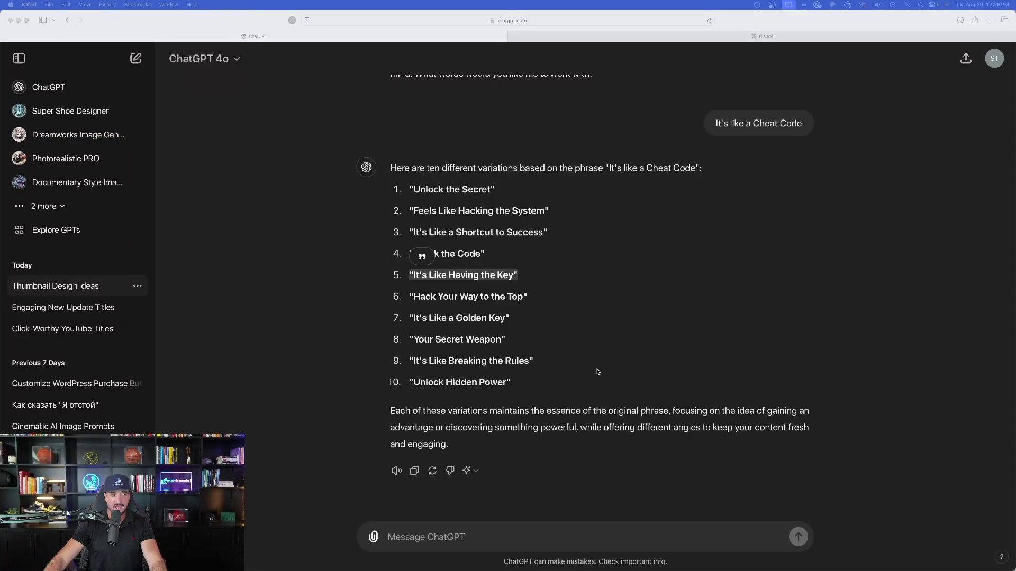
pyautogui.click(511, 538)
# Paste the alliteration prompt, highlight its current idea 'Ultimate Update', and send it.
pyautogui.press('super+v')
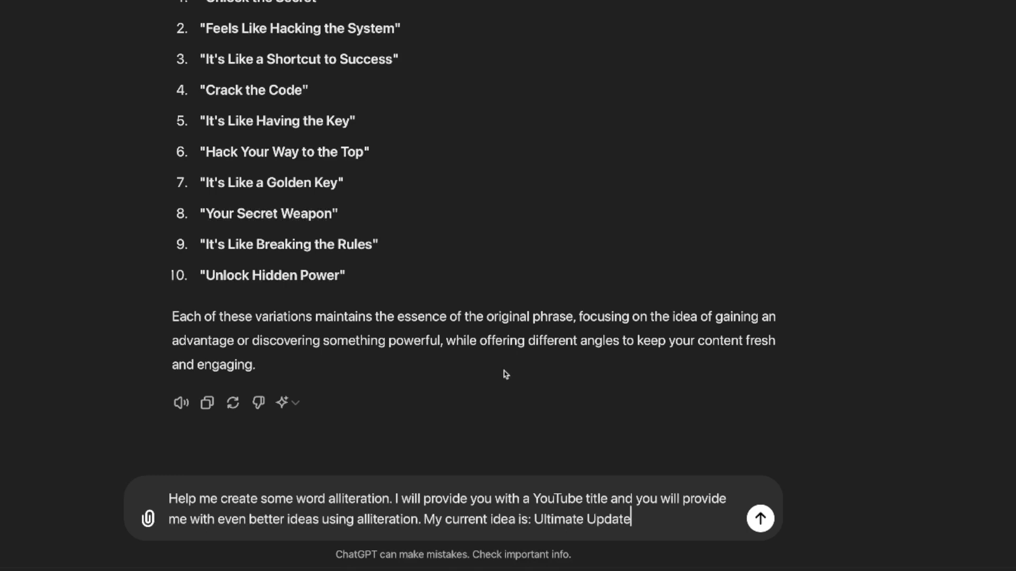
pyautogui.keyDown('shift'); pyautogui.click(532, 516); pyautogui.keyUp('shift')
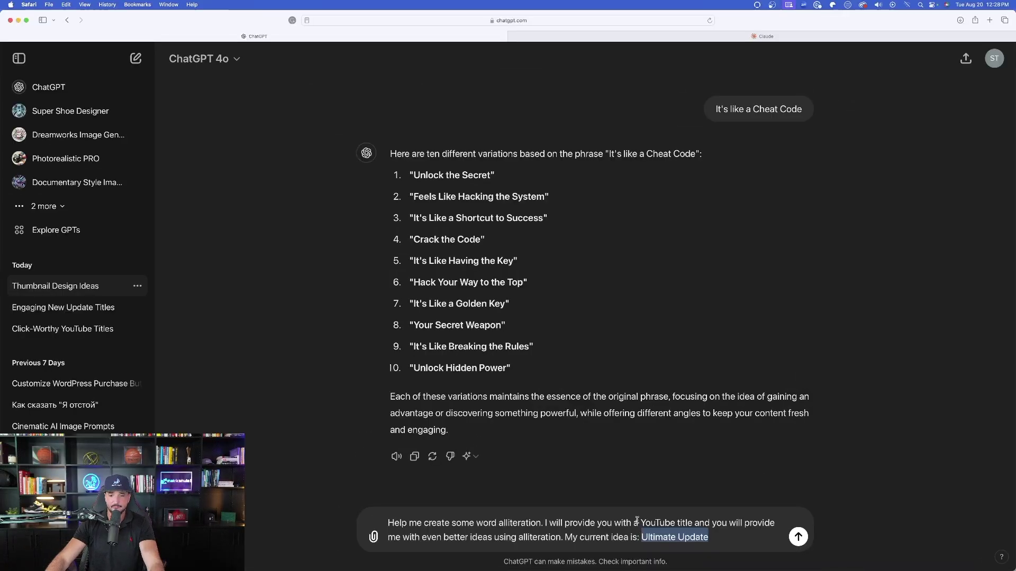
pyautogui.click(722, 538)
pyautogui.moveTo(722, 538); pyautogui.dragTo(534, 520)
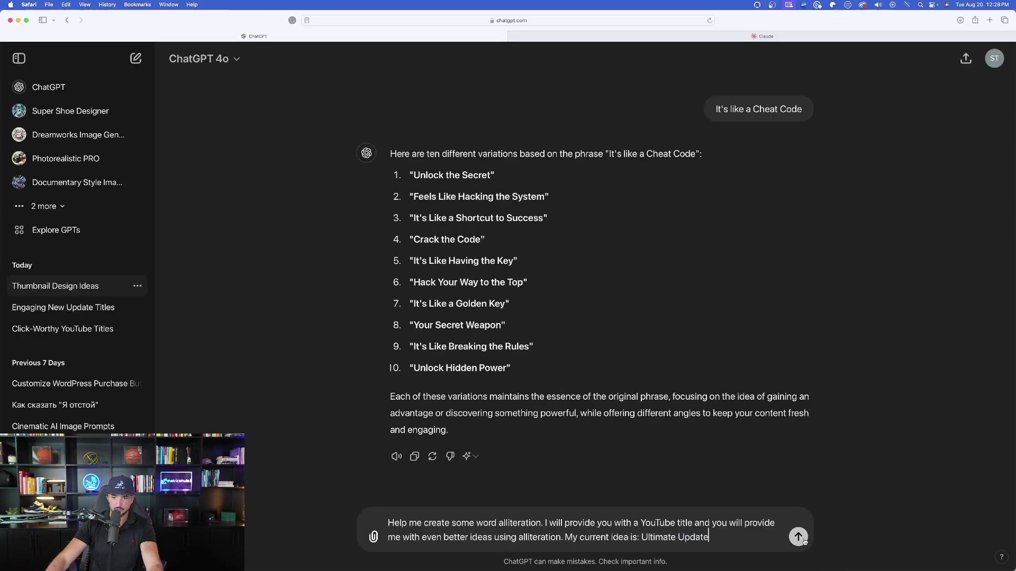
pyautogui.press('Return')
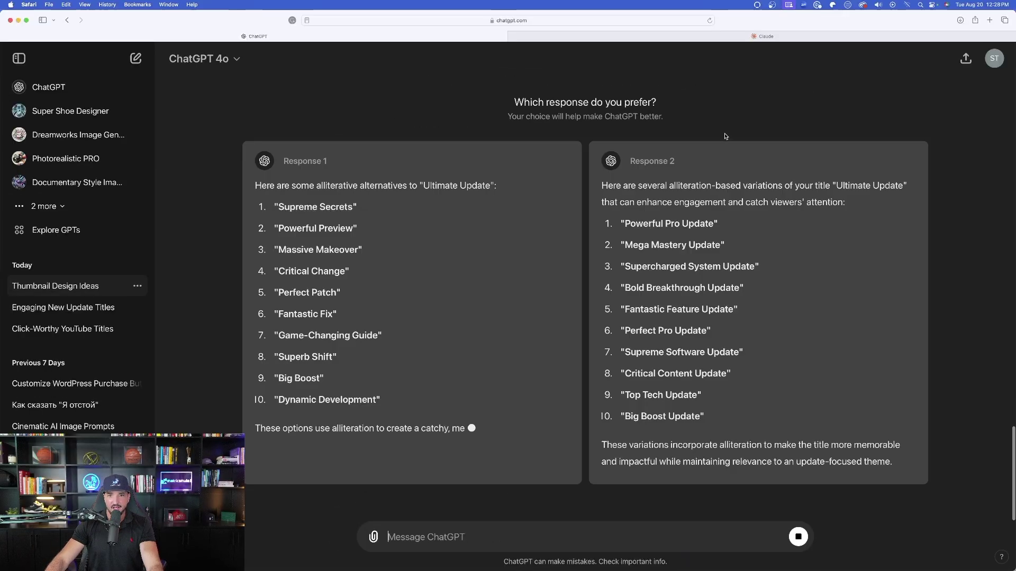